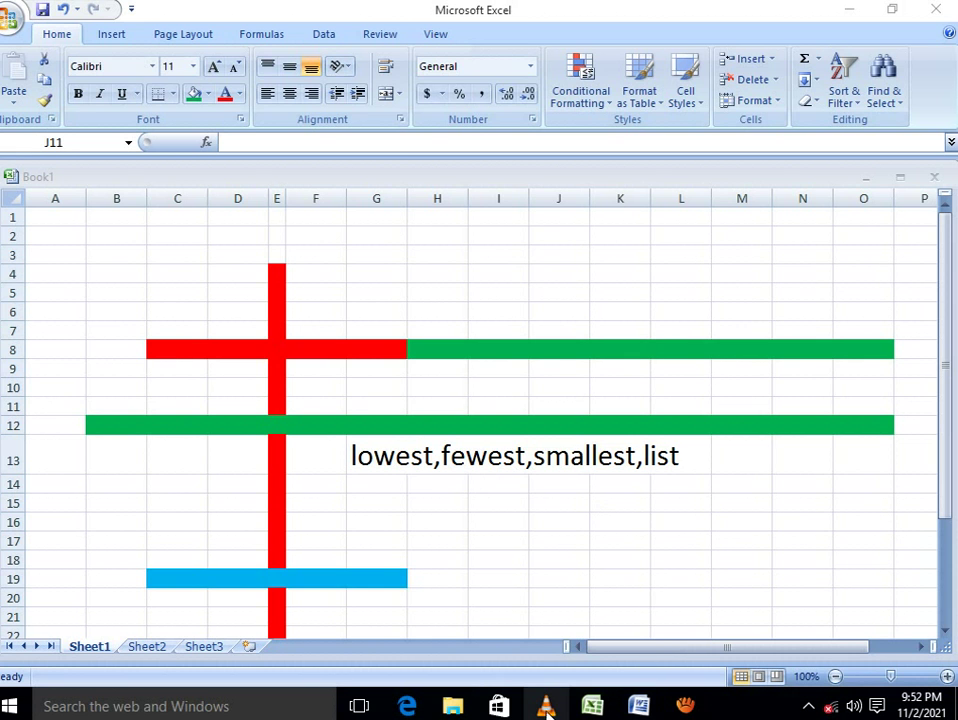
# Enter the headings 'no' and 'item' in J18 and K18.
pyautogui.moveTo(655, 711)
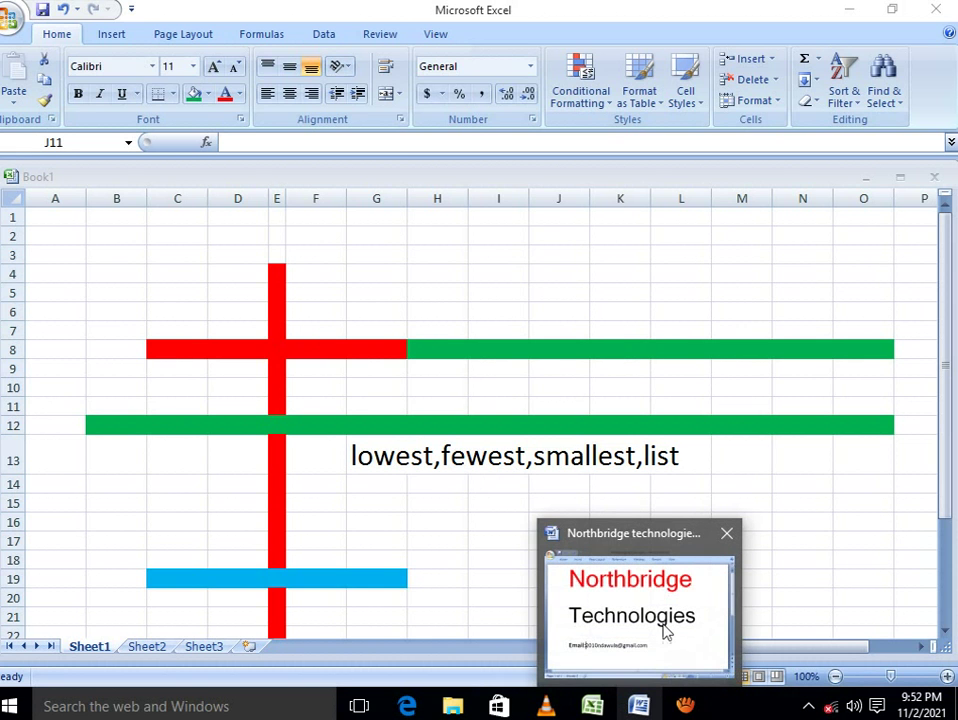
pyautogui.moveTo(666, 630)
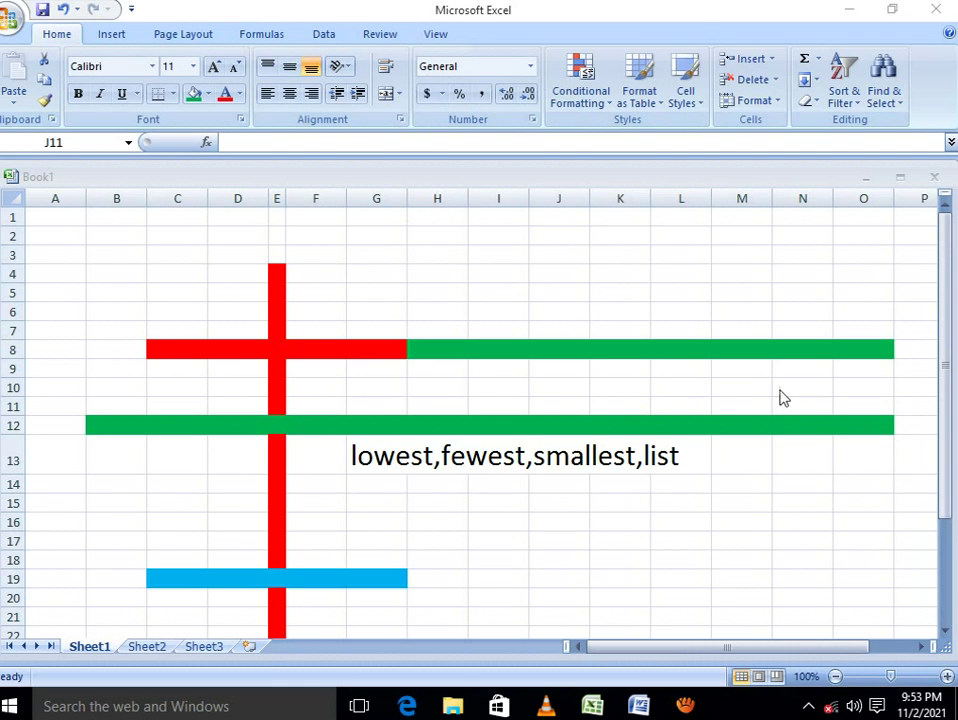
pyautogui.scroll(-2, 538, 540)
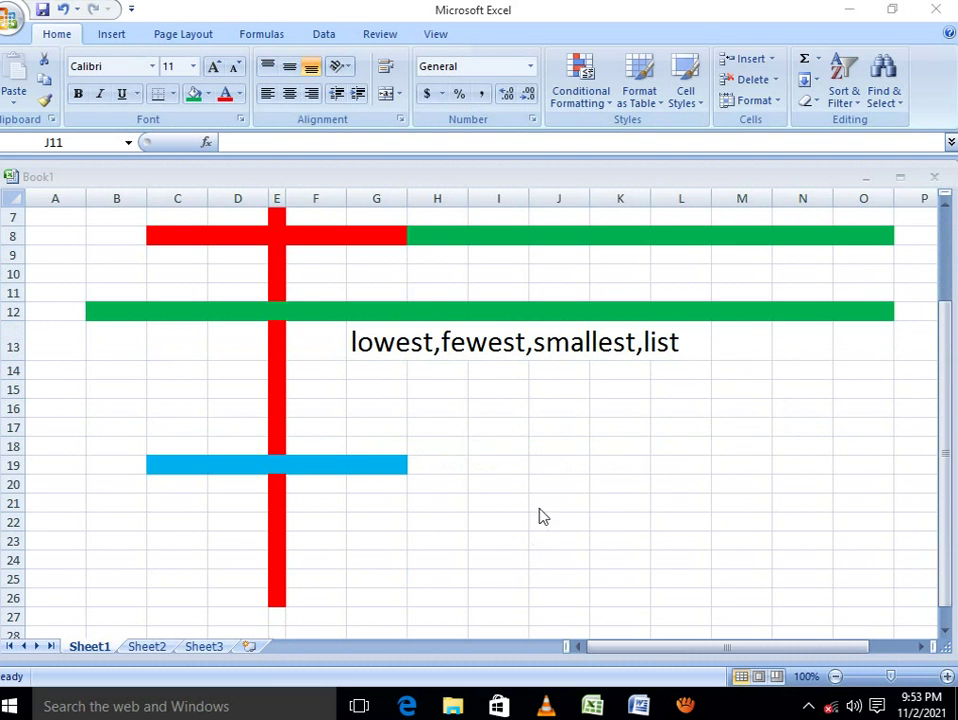
pyautogui.click(556, 446)
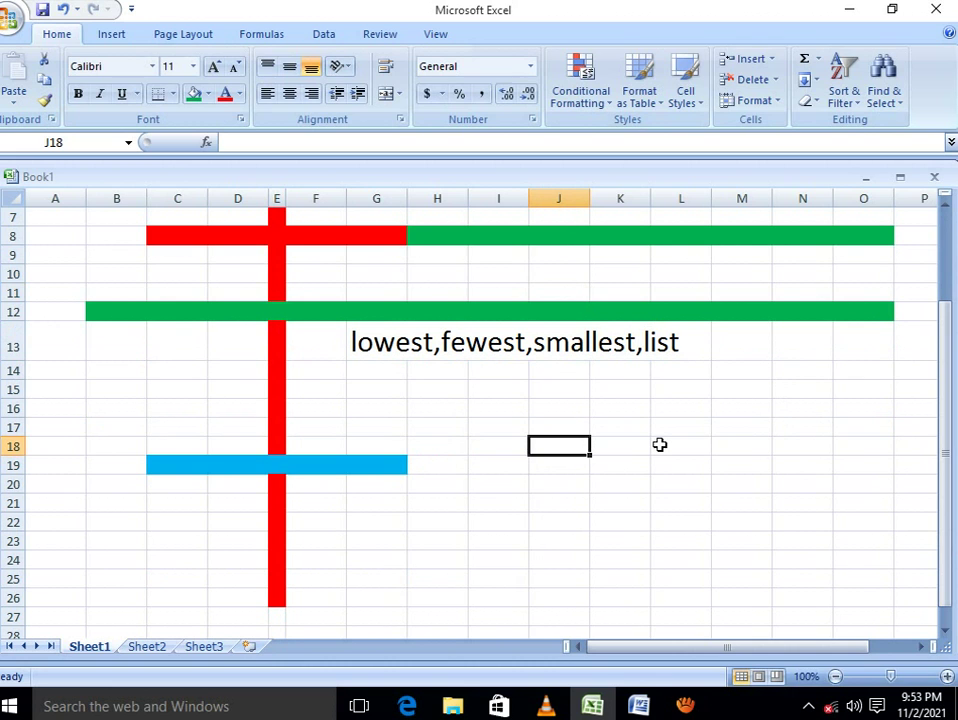
pyautogui.write('no')
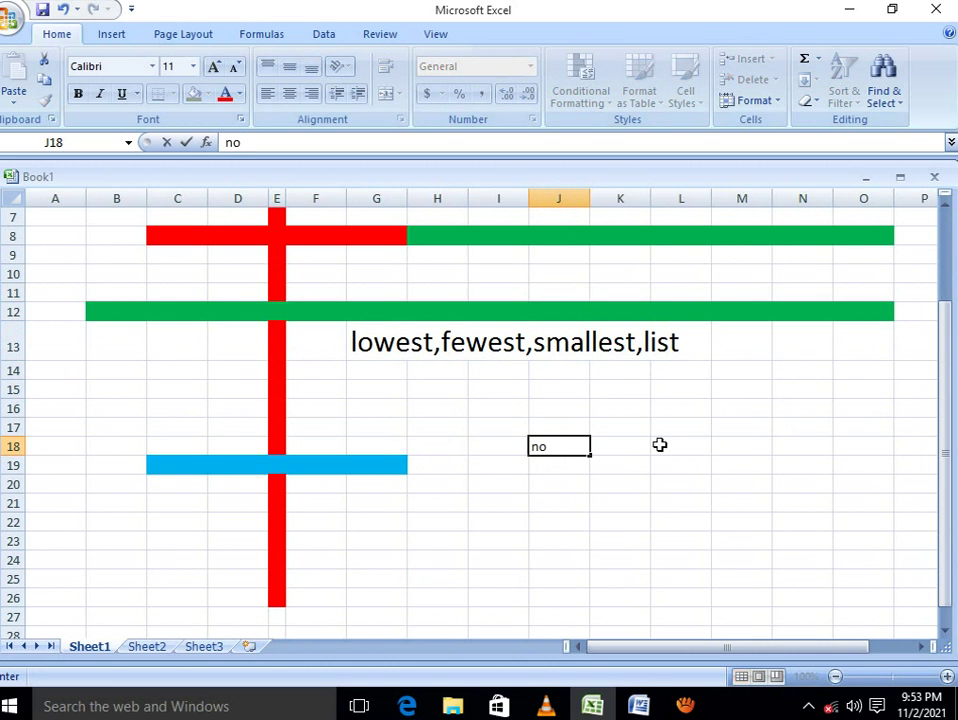
pyautogui.press('Tab')
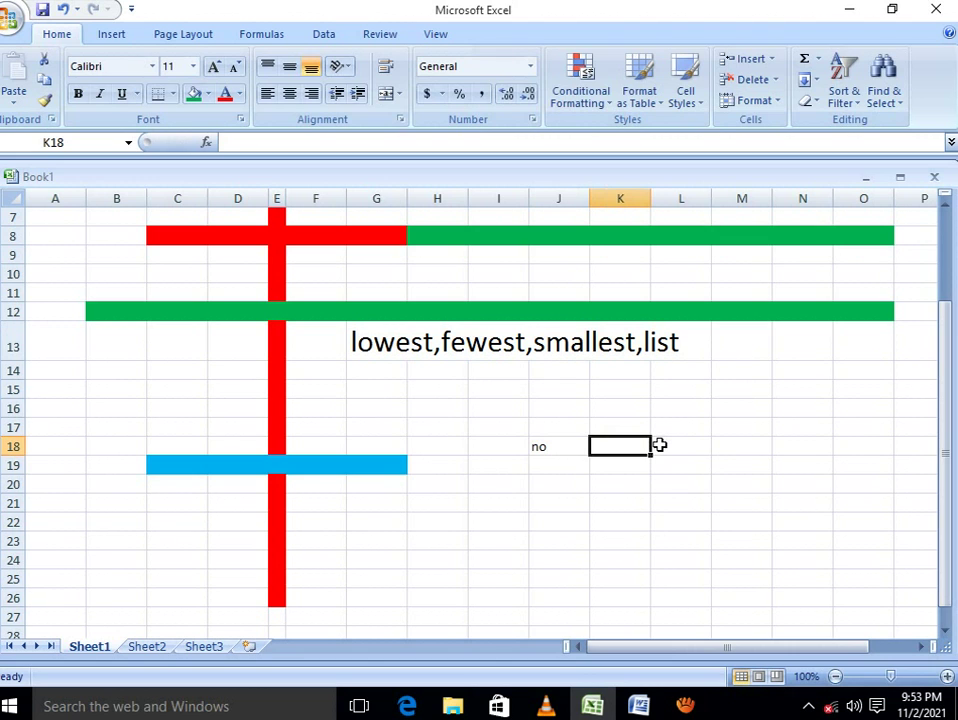
pyautogui.write('id')
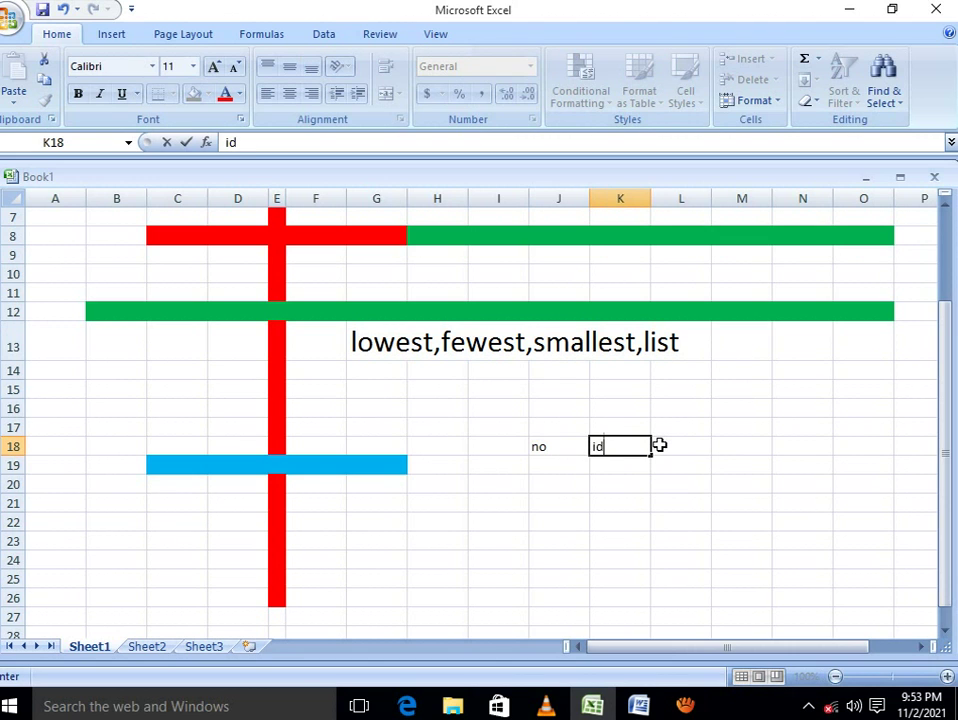
pyautogui.press('BackSpace')
pyautogui.press('BackSpace')
pyautogui.write('item')
pyautogui.click(659, 445)
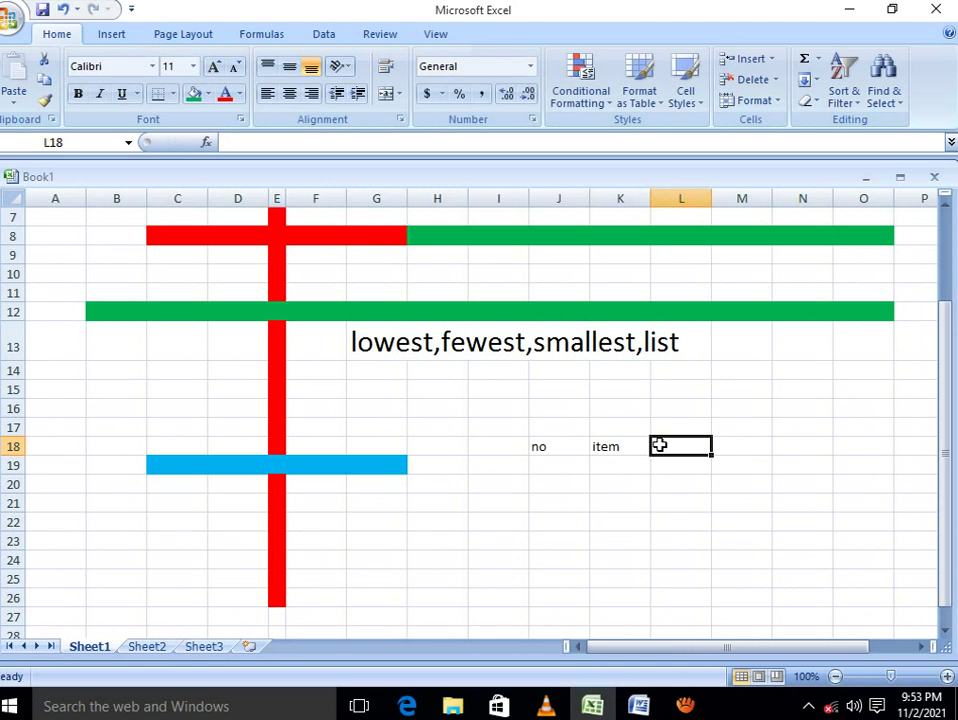
# Add the headings 'cash in', 'cashout' and 'balance' in L18 to N18.
pyautogui.write('c')
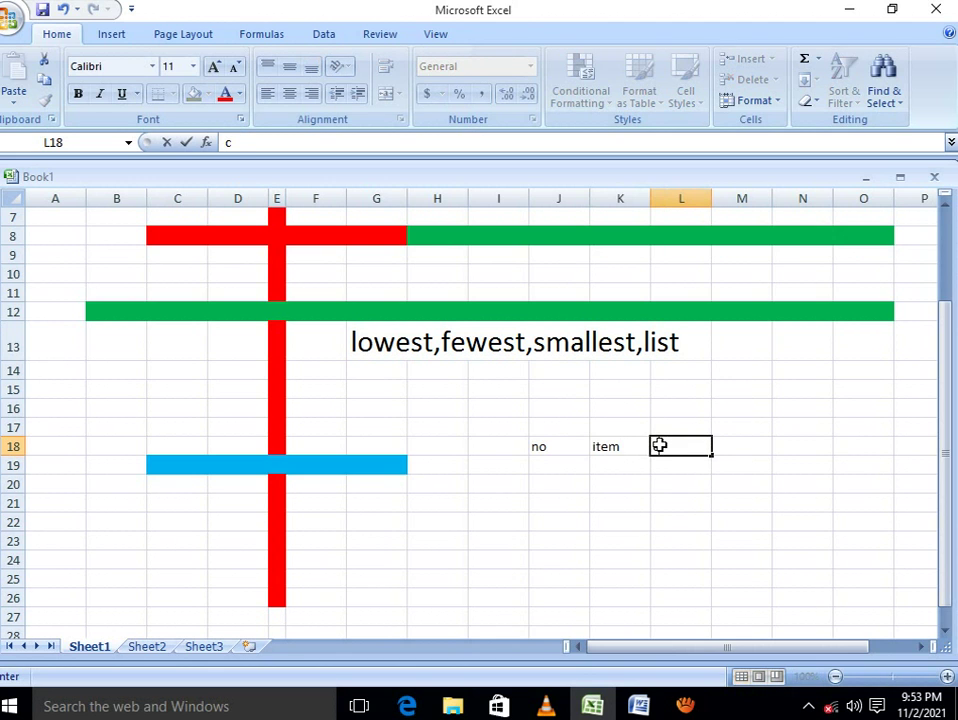
pyautogui.write('ash in')
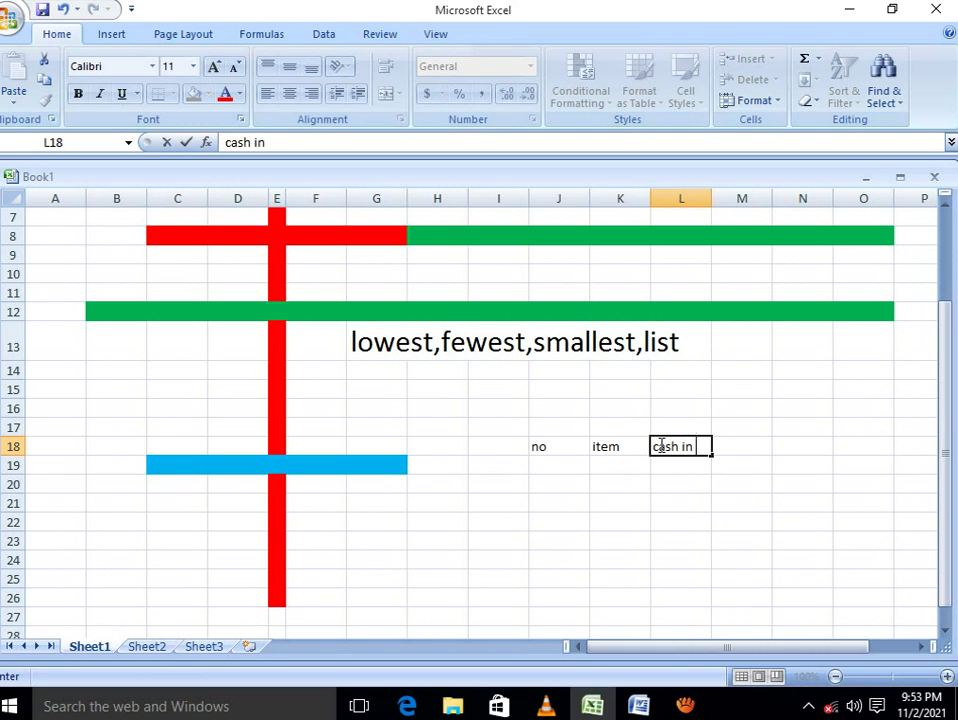
pyautogui.press('Tab')
pyautogui.write('ca')
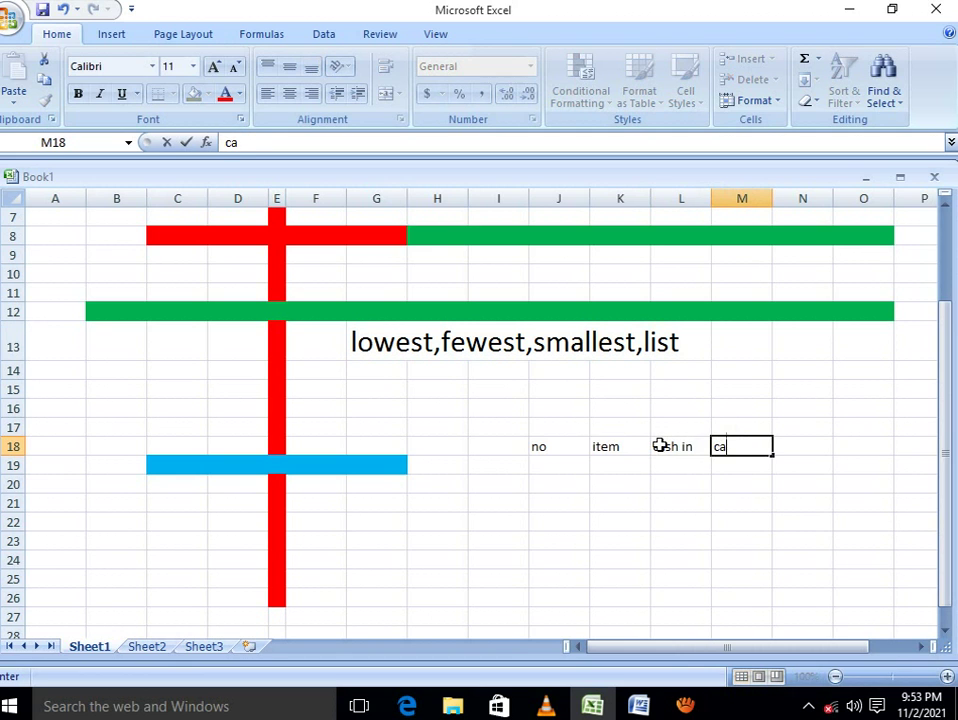
pyautogui.write('shout')
pyautogui.press('Tab')
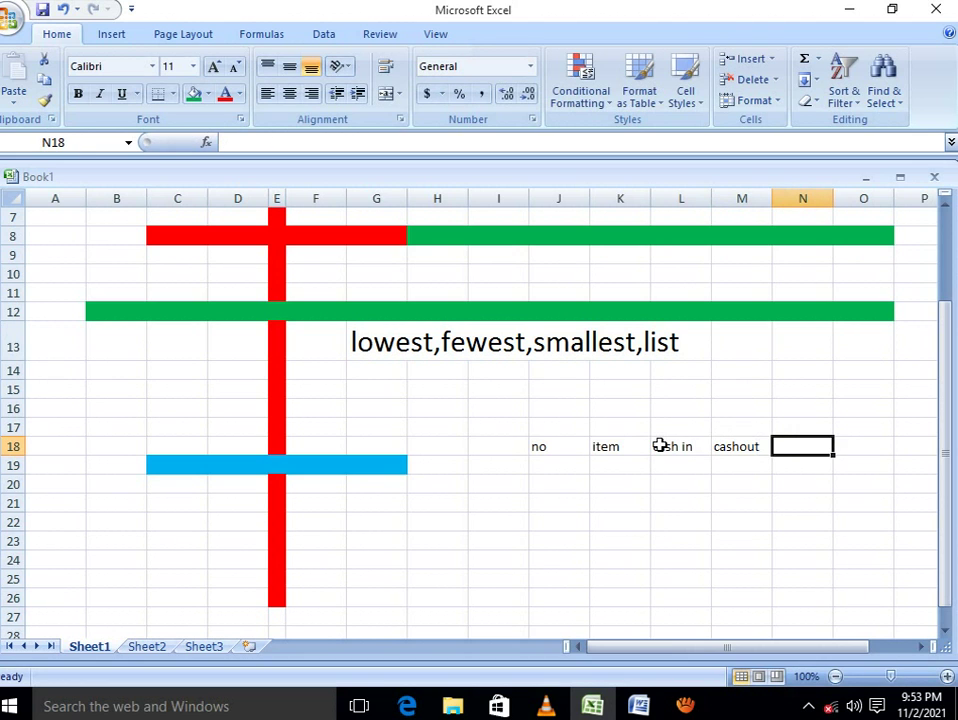
pyautogui.write('balla')
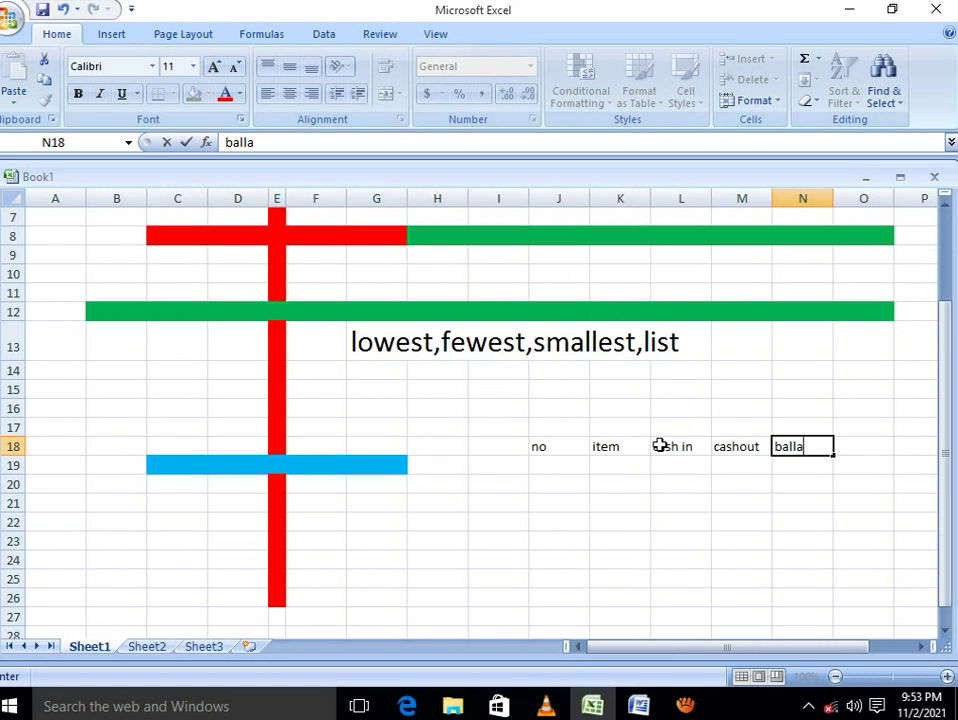
pyautogui.press('BackSpace')
pyautogui.press('BackSpace')
pyautogui.write('ance')
pyautogui.click(539, 466)
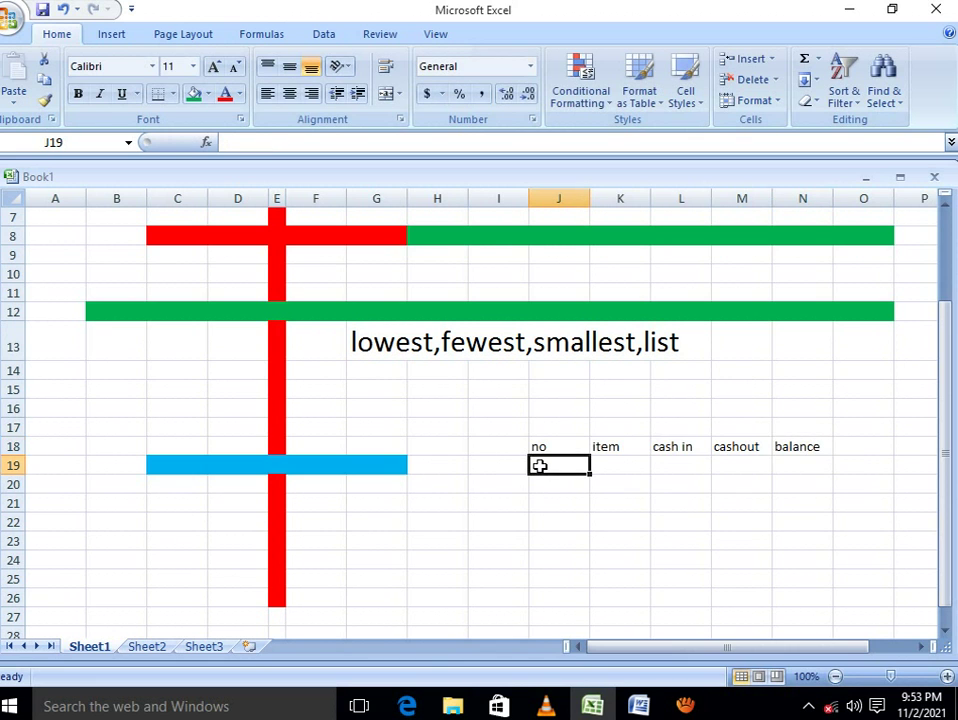
# Give header cells I18:N18 a dark red fill, white text and 22-point font.
pyautogui.scroll(-2, 539, 466)
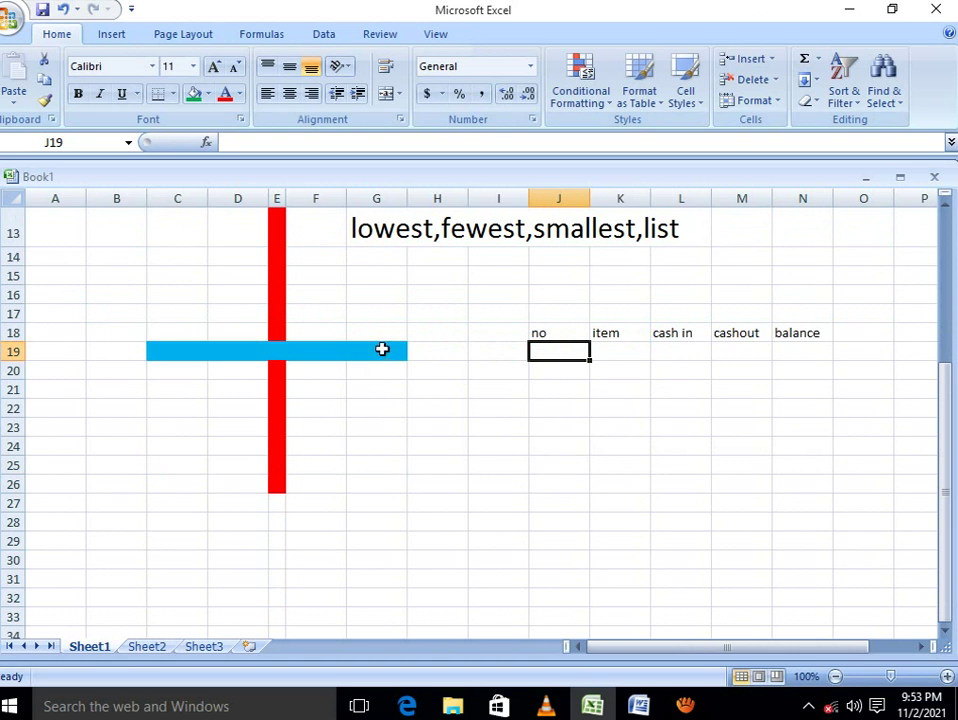
pyautogui.moveTo(515, 333); pyautogui.dragTo(800, 333)
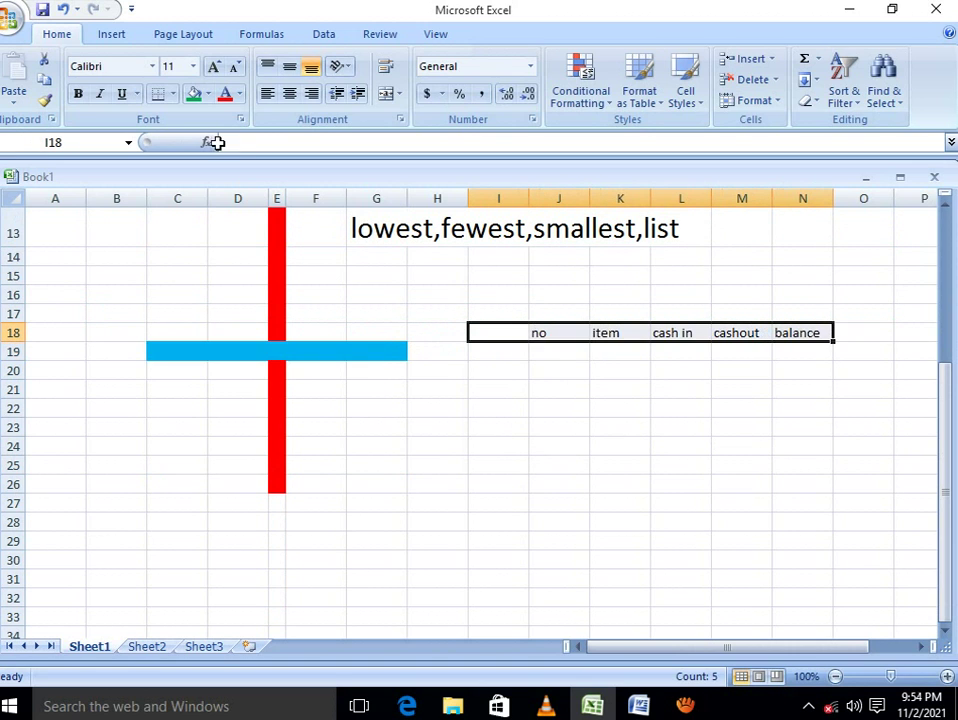
pyautogui.click(240, 95)
pyautogui.click(207, 94)
pyautogui.click(207, 94)
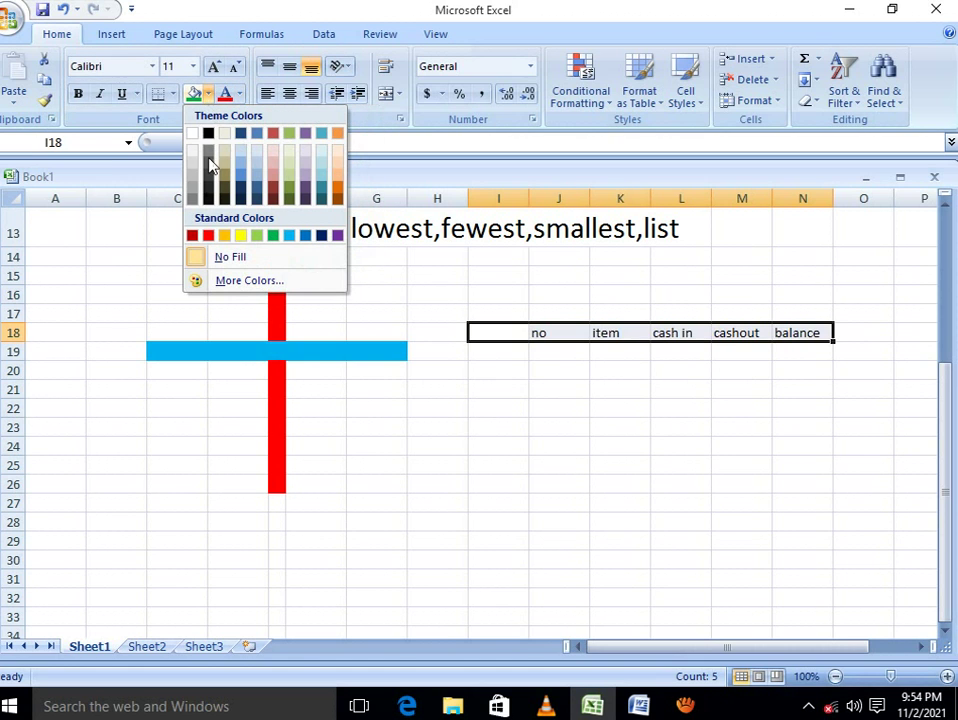
pyautogui.click(274, 182)
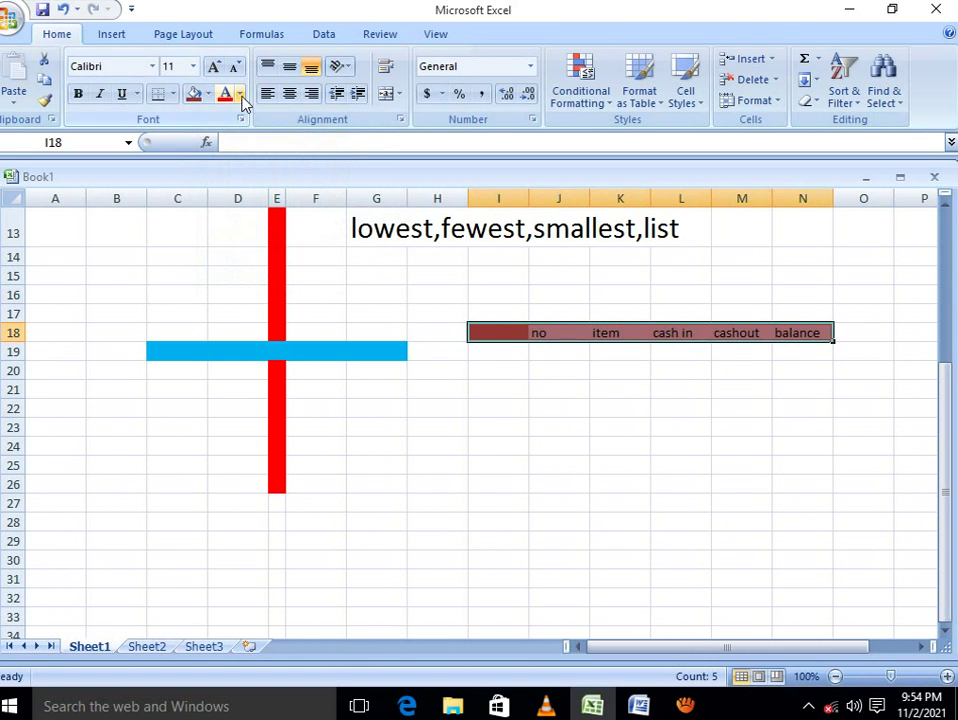
pyautogui.click(241, 94)
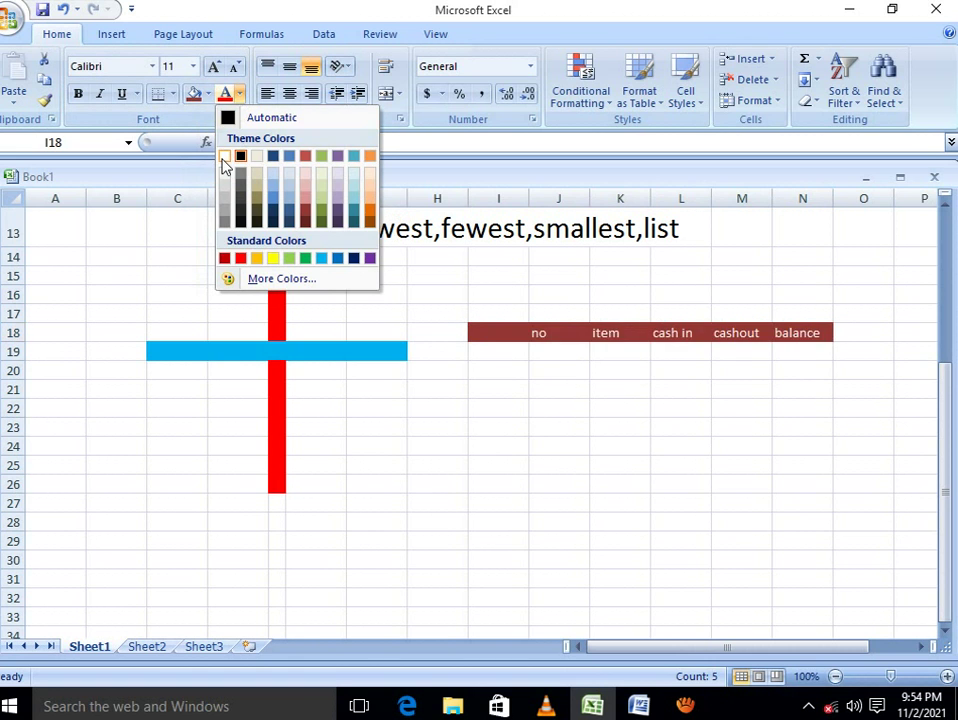
pyautogui.click(224, 157)
pyautogui.click(213, 66)
pyautogui.click(213, 66)
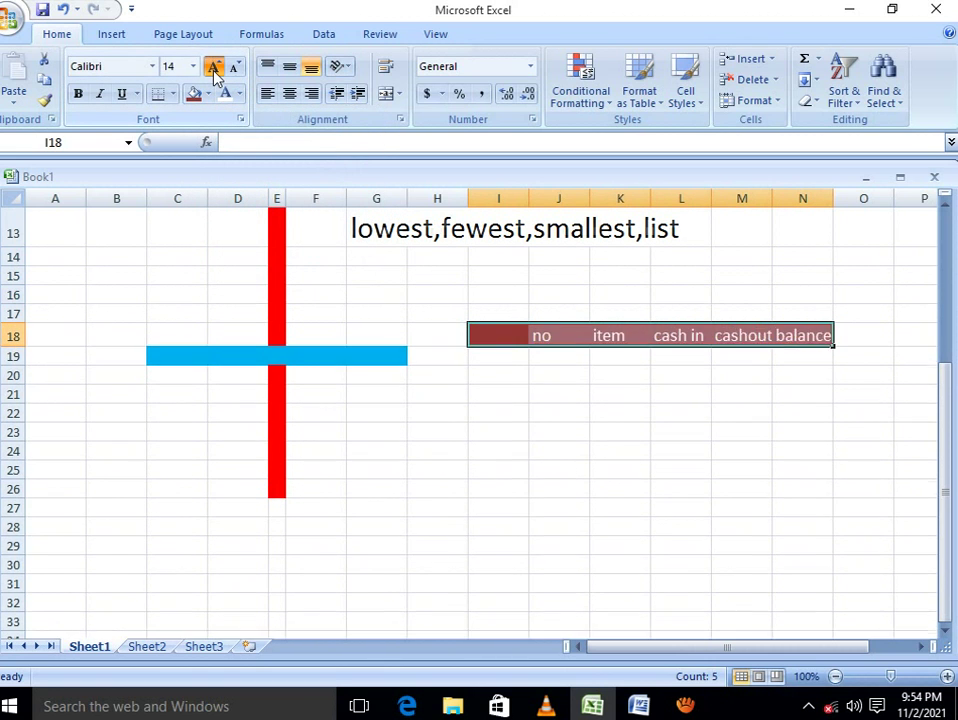
pyautogui.click(213, 66)
pyautogui.click(213, 66)
pyautogui.click(213, 66)
pyautogui.click(213, 66)
pyautogui.click(700, 330)
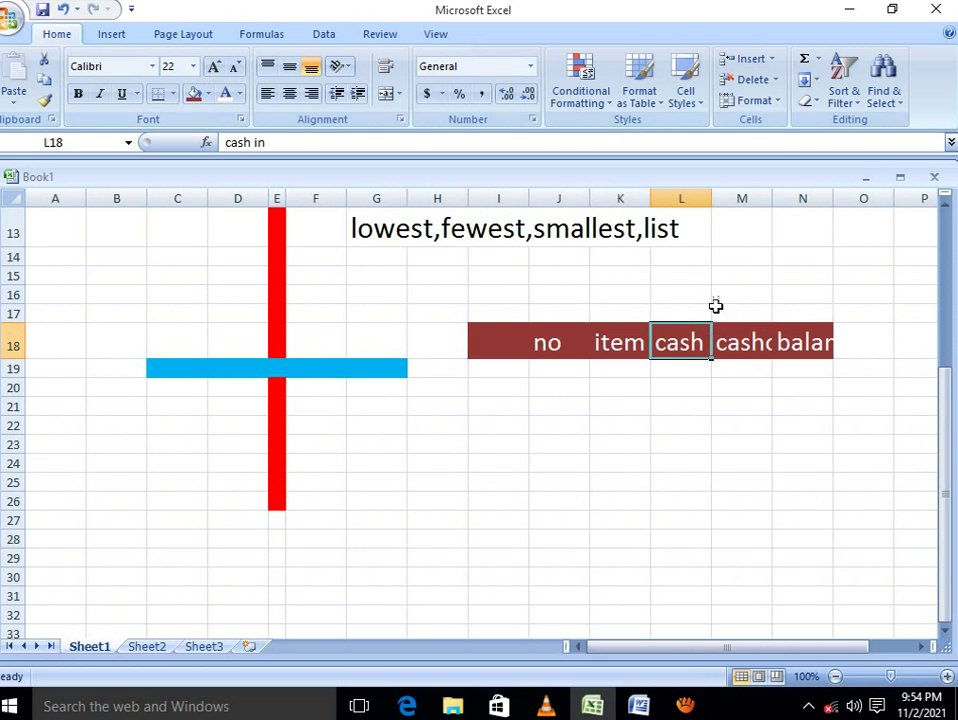
# Widen columns L, M and N so 'cash in', 'cashout' and 'balance' fit.
pyautogui.moveTo(711, 198); pyautogui.dragTo(749, 200)
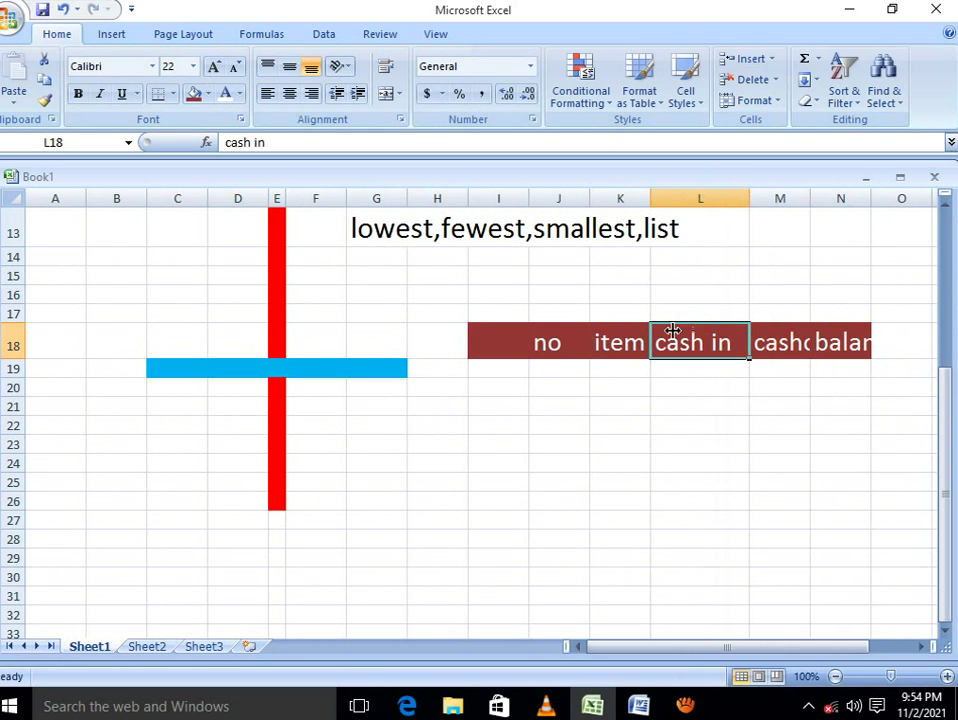
pyautogui.moveTo(810, 198); pyautogui.dragTo(848, 199)
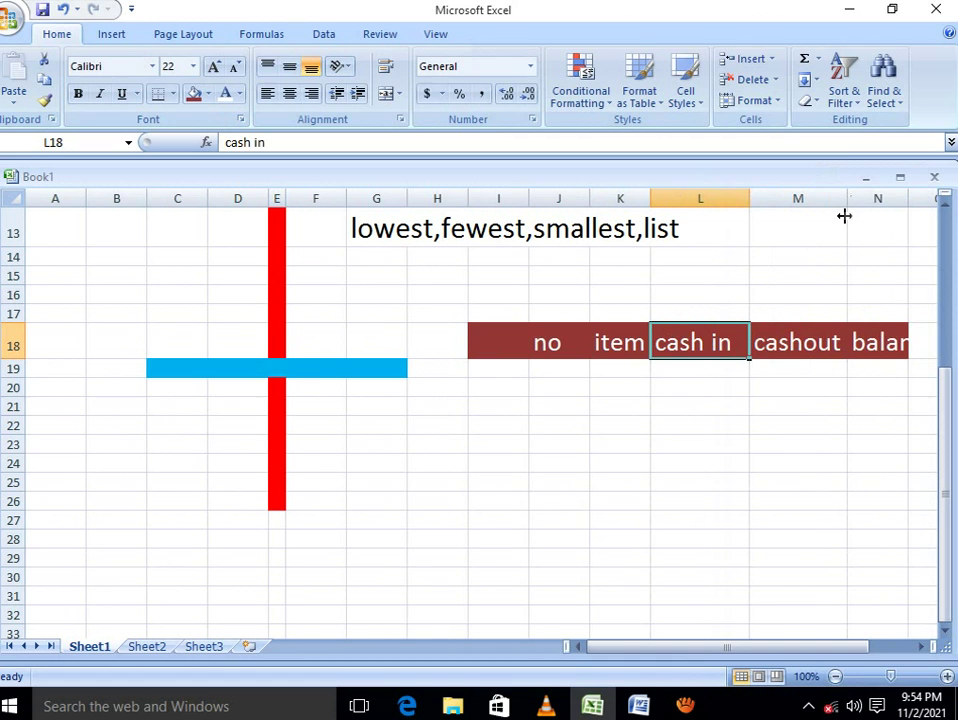
pyautogui.moveTo(908, 198); pyautogui.dragTo(944, 205)
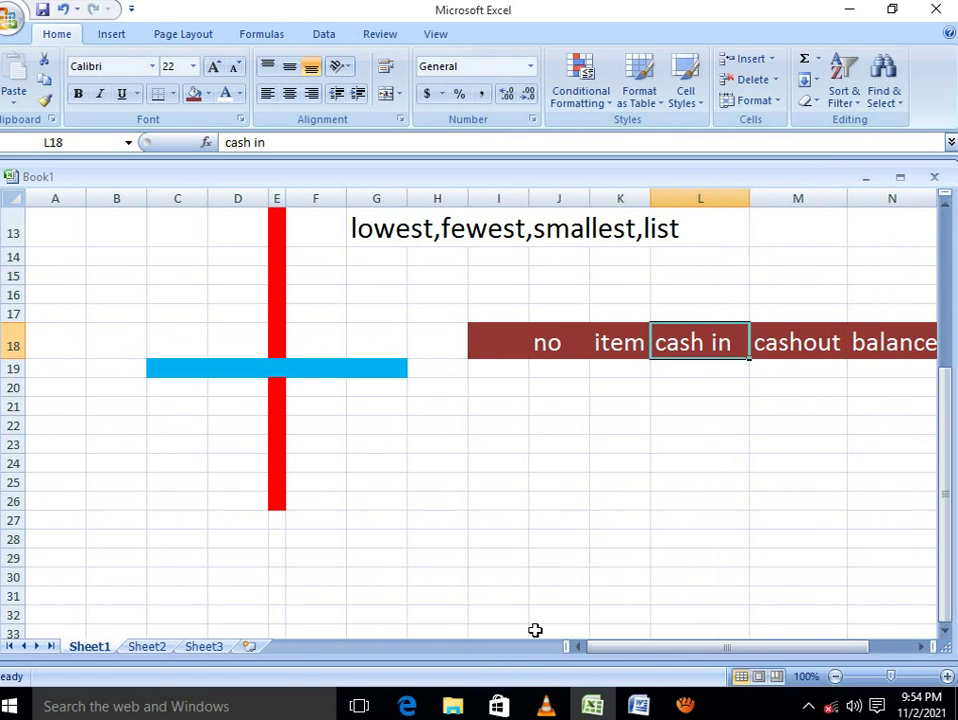
pyautogui.moveTo(633, 645); pyautogui.dragTo(678, 652)
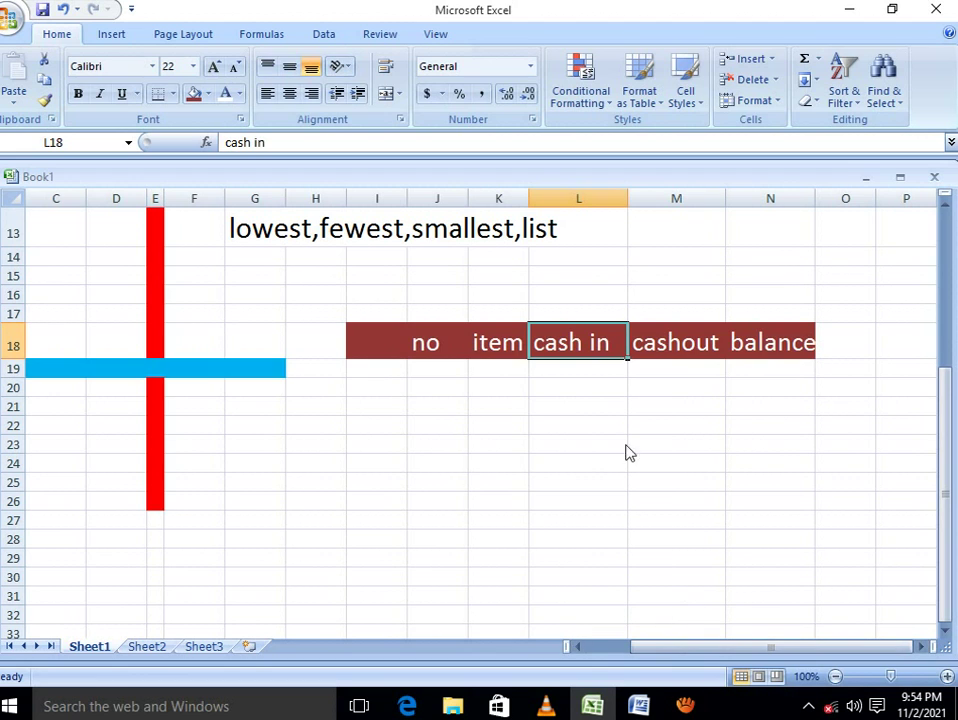
pyautogui.click(398, 370)
pyautogui.click(459, 371)
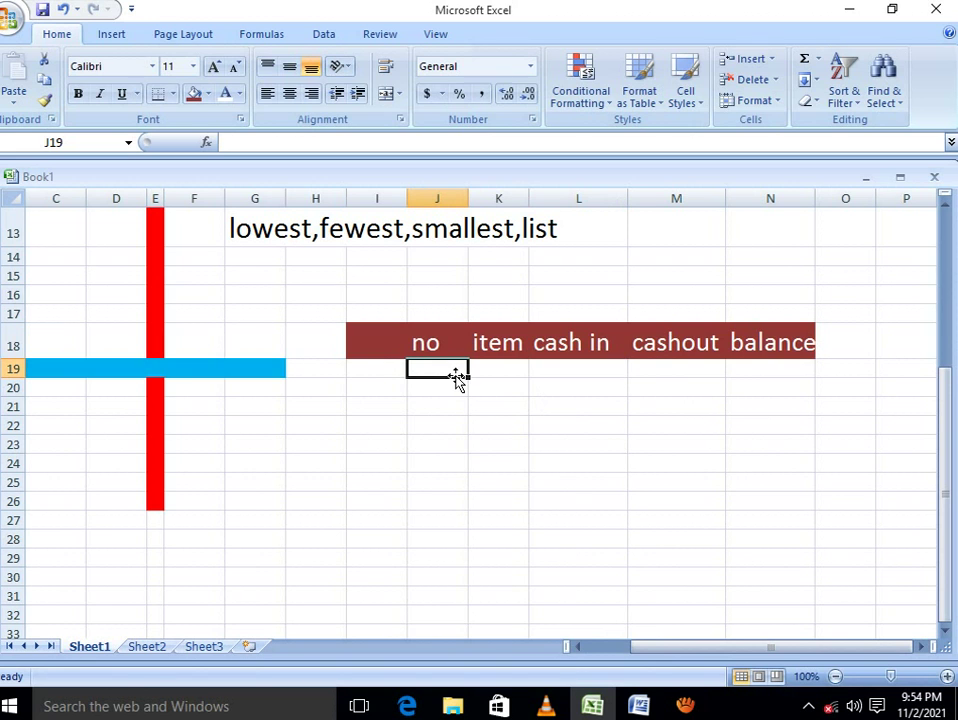
# Enter the numbers 23, 1, 2, 4 and 15 in J19 to J23.
pyautogui.write('23')
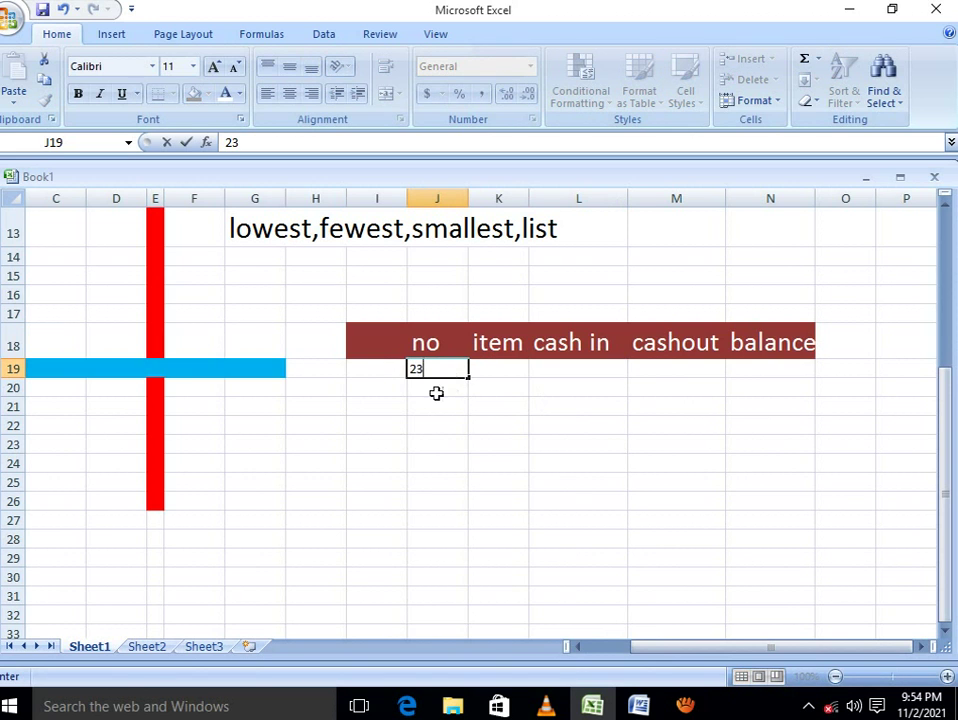
pyautogui.click(436, 393)
pyautogui.write('1')
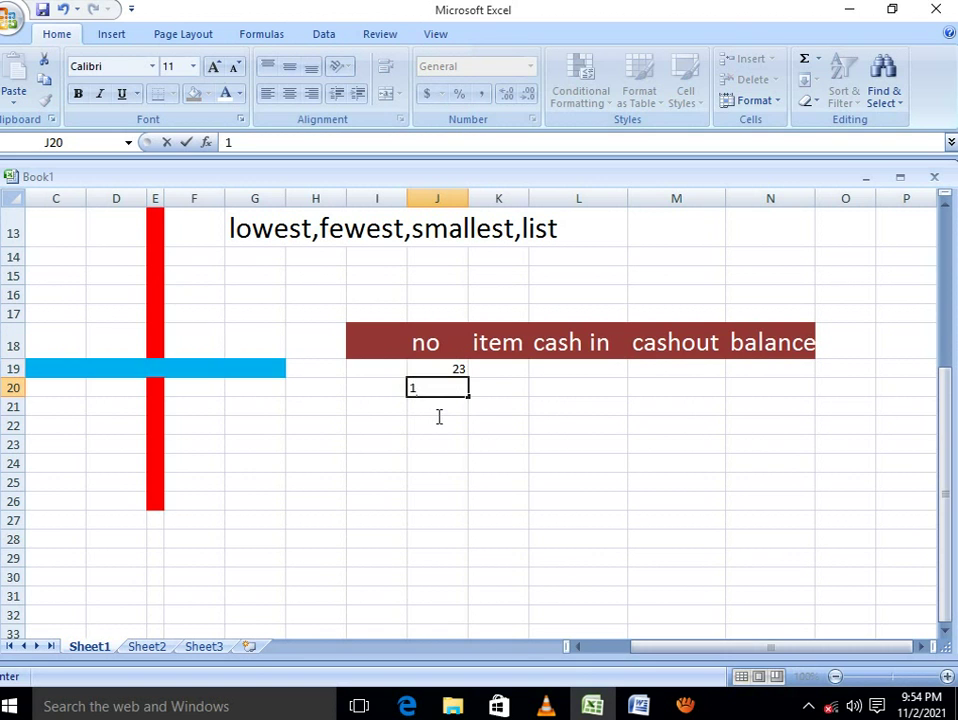
pyautogui.click(437, 410)
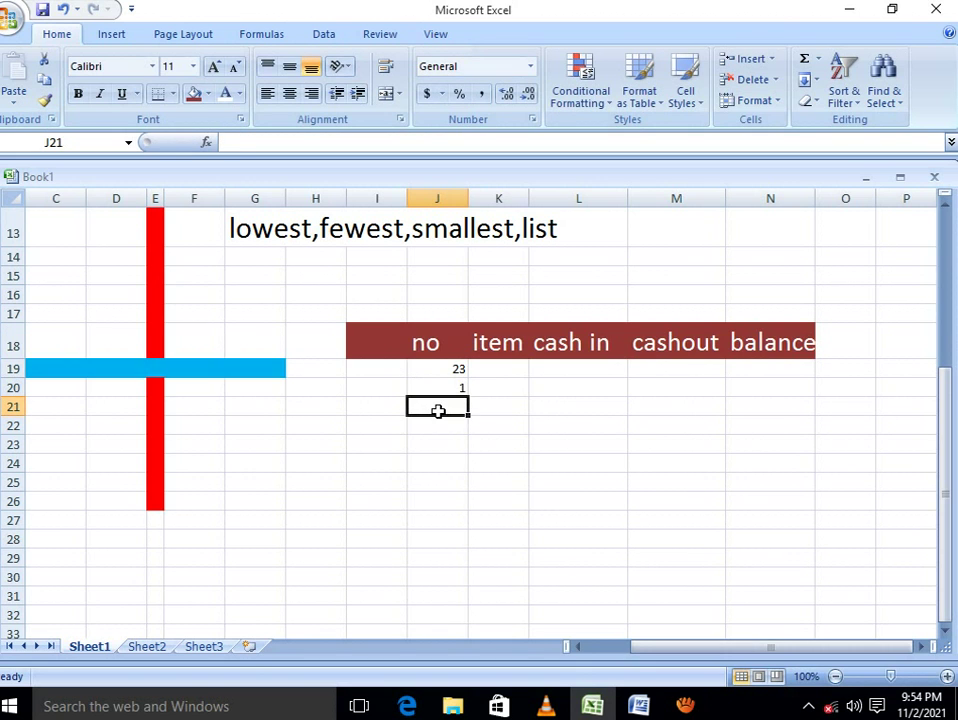
pyautogui.write('002')
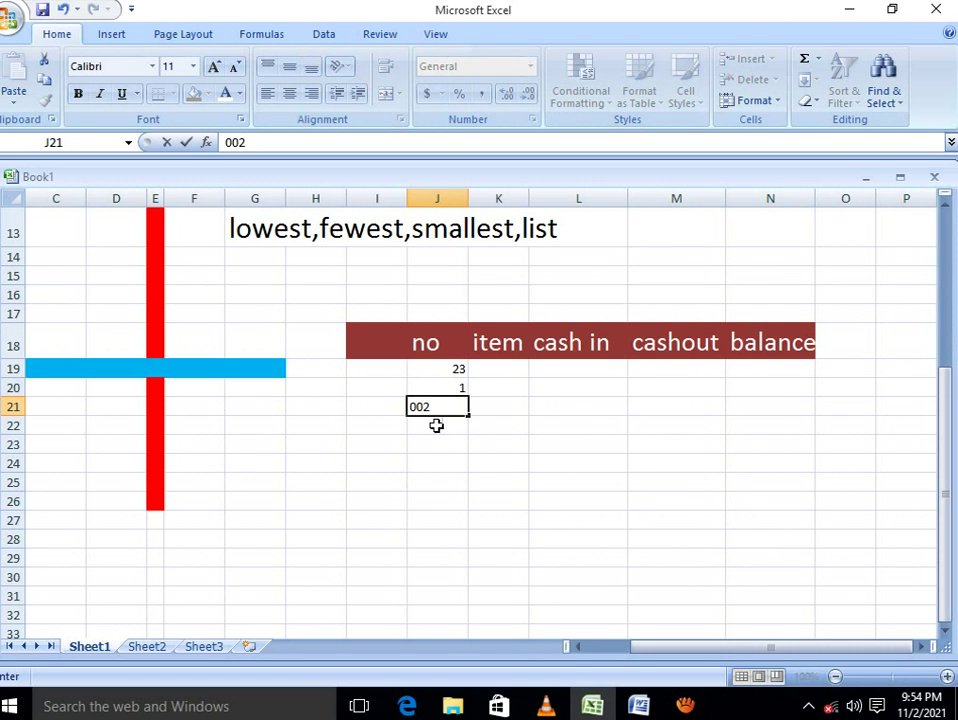
pyautogui.click(436, 425)
pyautogui.write('4')
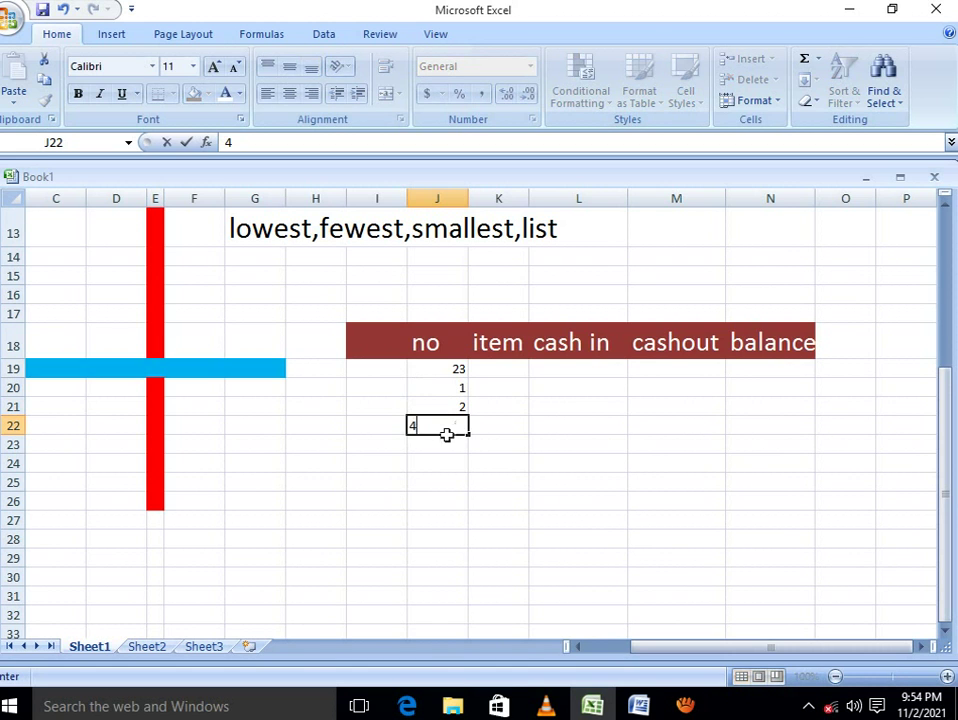
pyautogui.click(443, 438)
pyautogui.write('1')
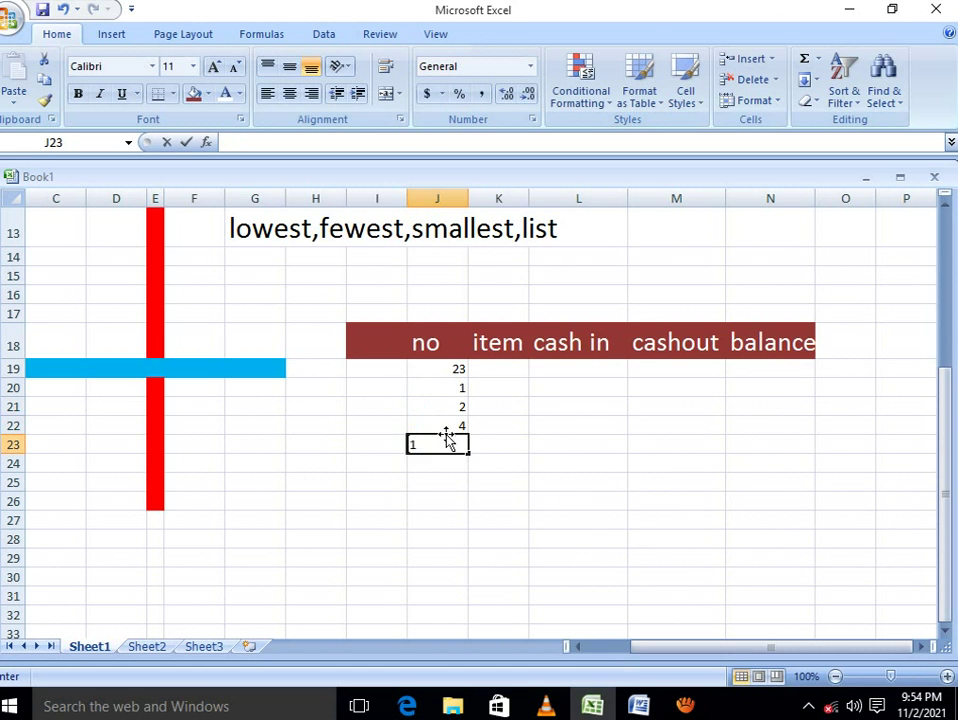
pyautogui.write('5')
pyautogui.click(511, 374)
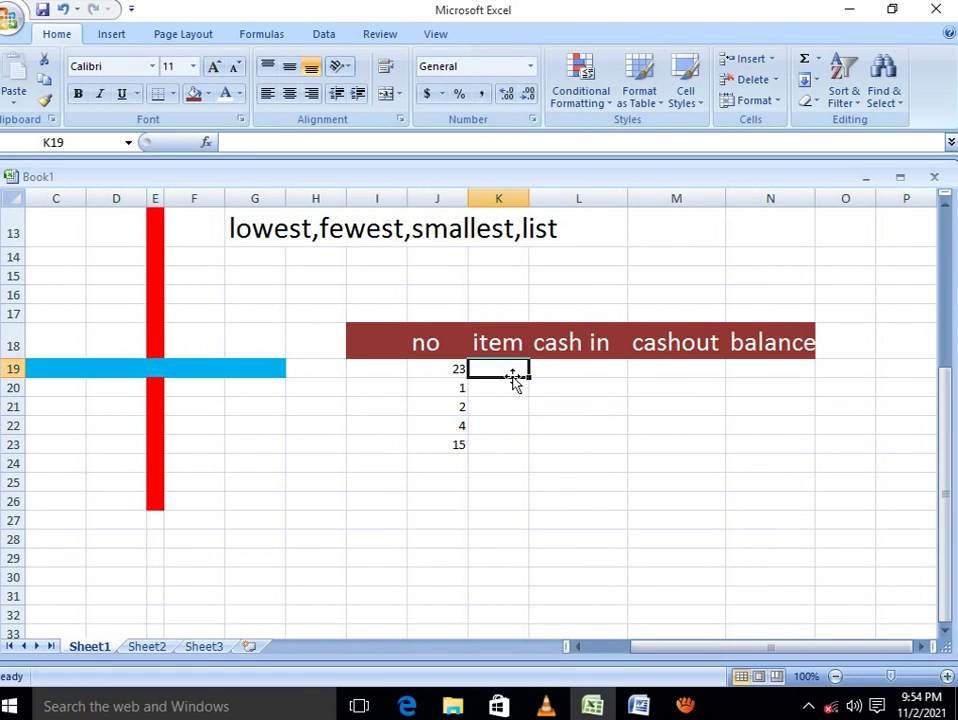
# List the items icecream, milk, sugar, posho and magoes in K19 to K23.
pyautogui.write('icecre')
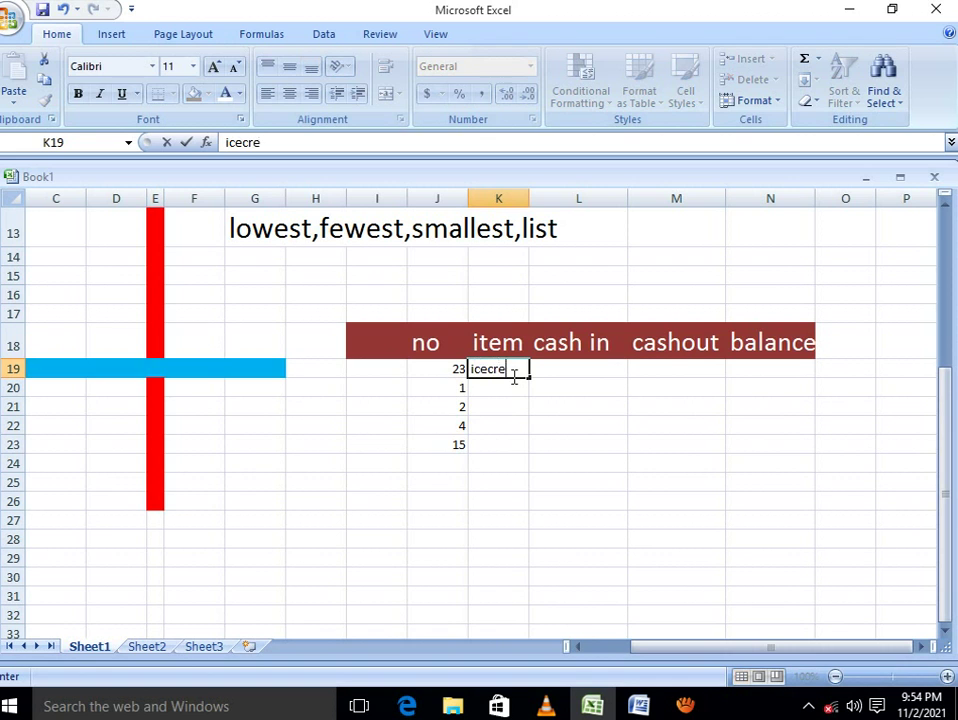
pyautogui.write('am')
pyautogui.click(496, 387)
pyautogui.write('m')
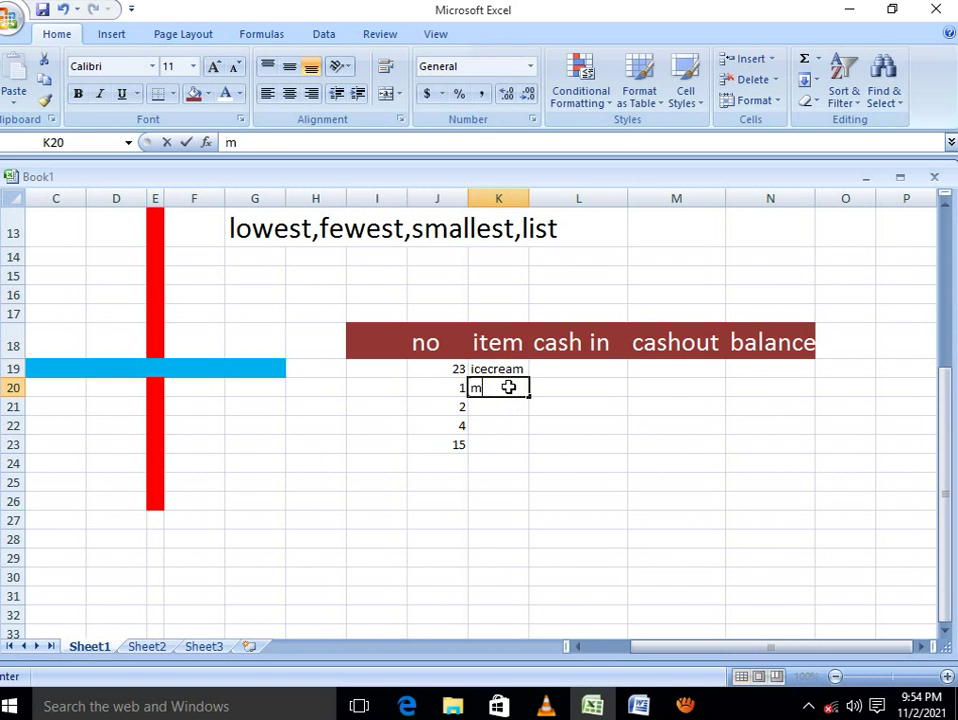
pyautogui.write('ilk')
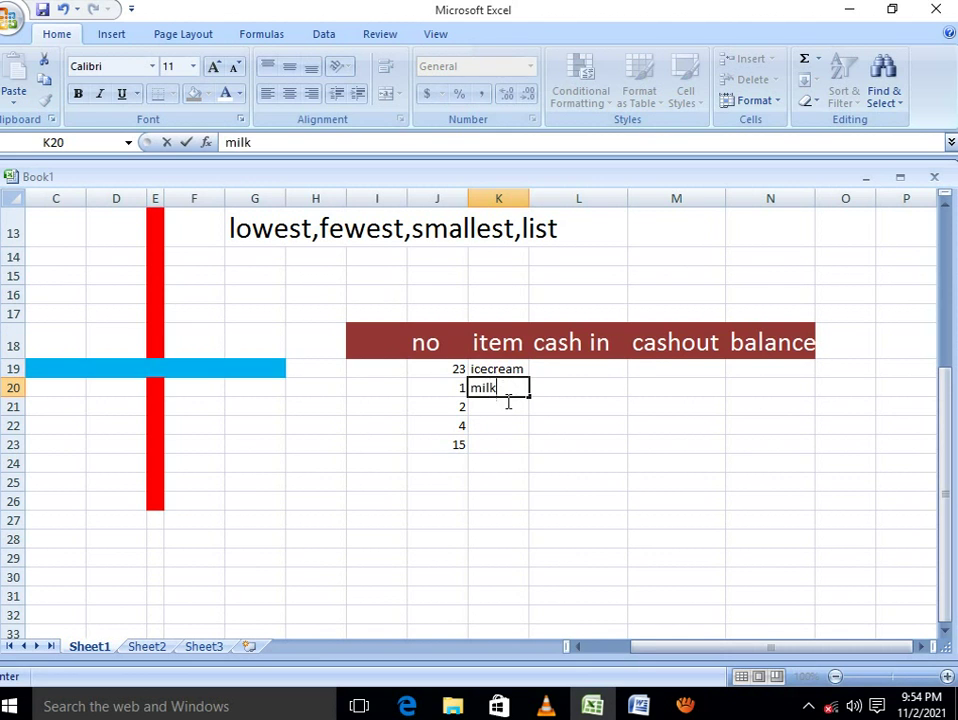
pyautogui.click(508, 402)
pyautogui.write('su')
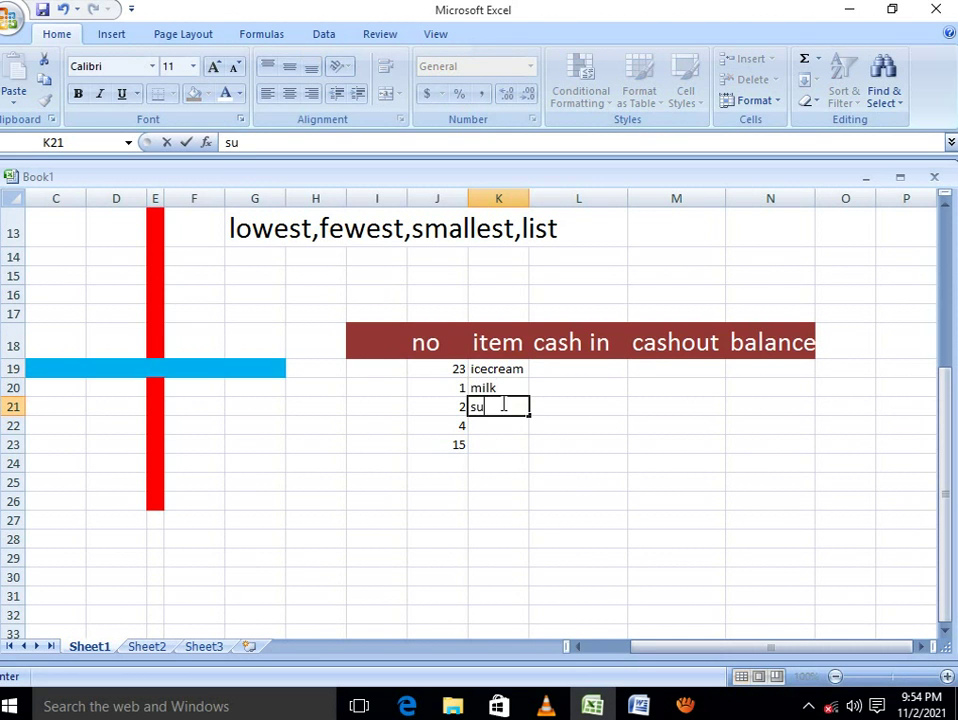
pyautogui.write('gar')
pyautogui.click(491, 429)
pyautogui.write('po')
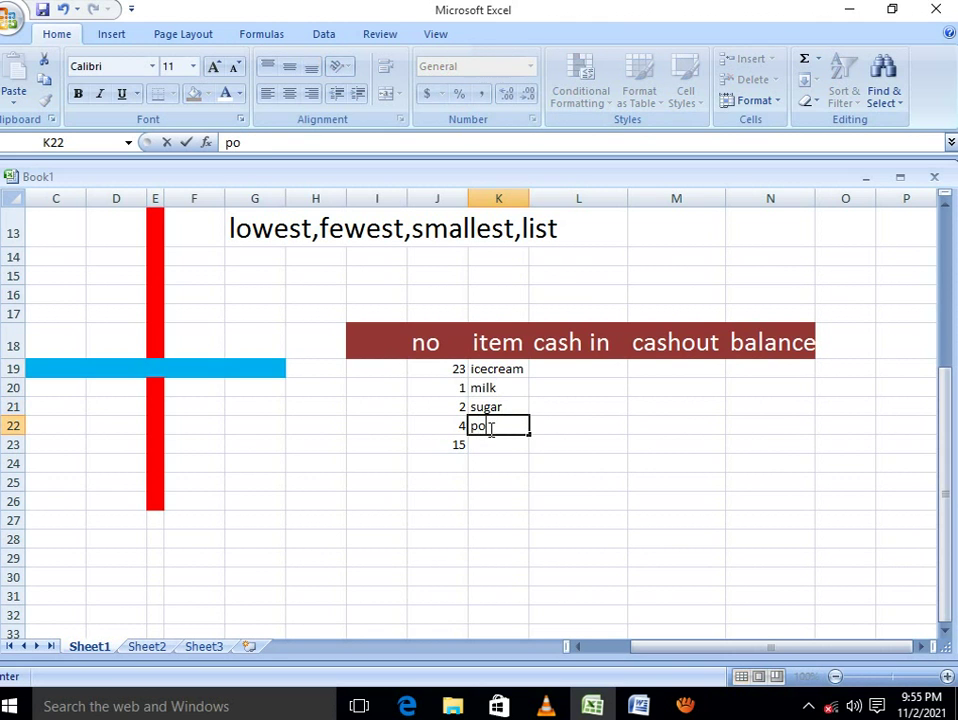
pyautogui.write('sho')
pyautogui.click(483, 444)
pyautogui.write('mag')
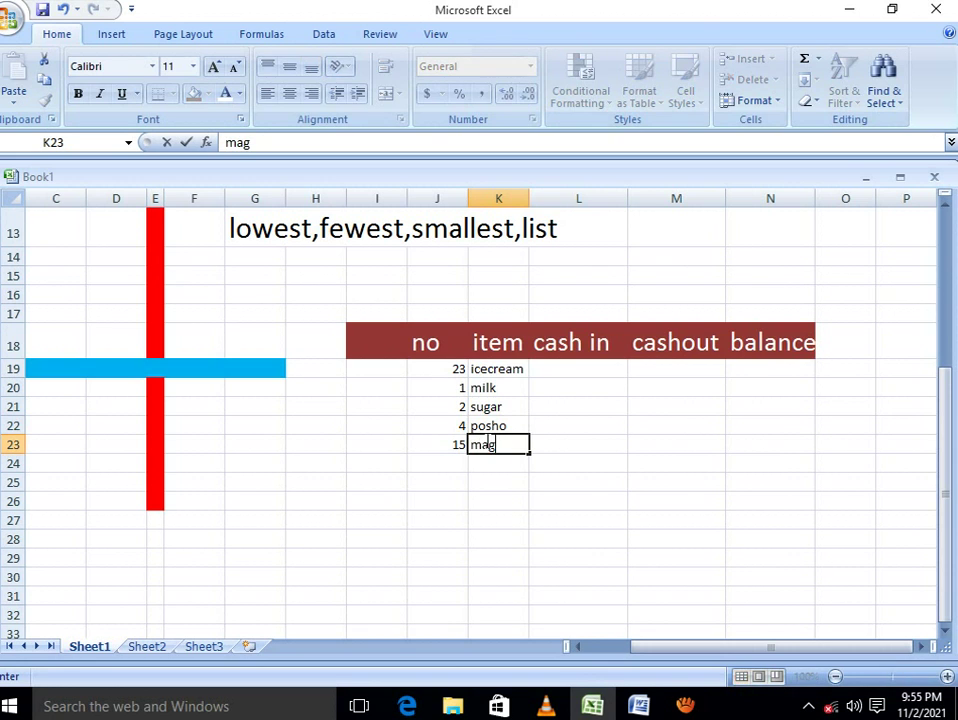
pyautogui.write('oes')
# Enlarge the item names to size 16 and widen column K to fit them.
pyautogui.moveTo(497, 369); pyautogui.dragTo(498, 444)
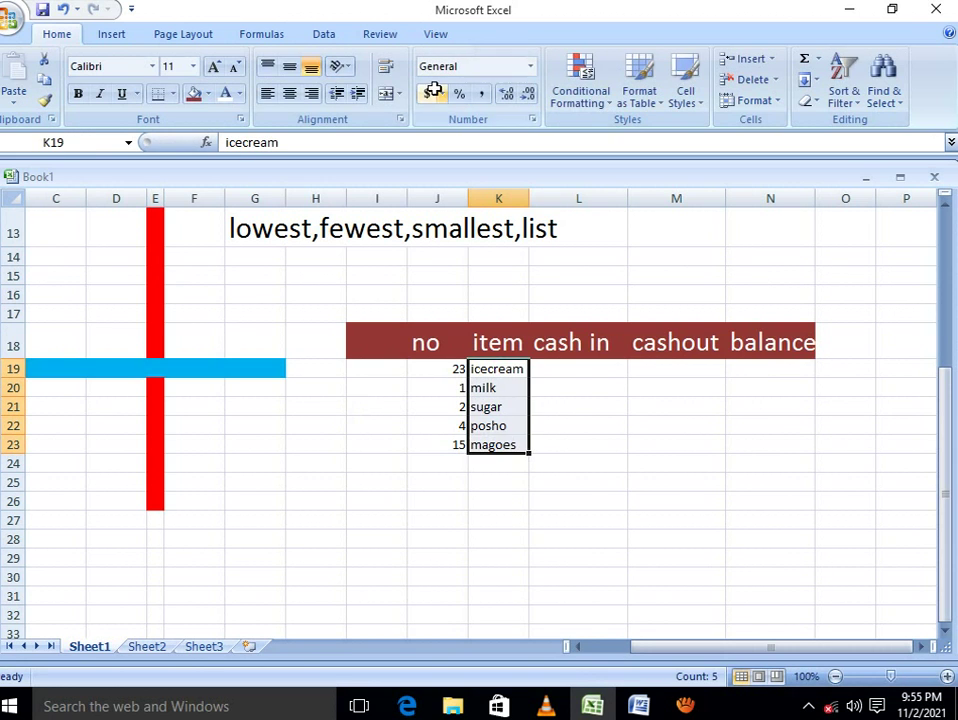
pyautogui.click(214, 67)
pyautogui.click(214, 67)
pyautogui.click(214, 67)
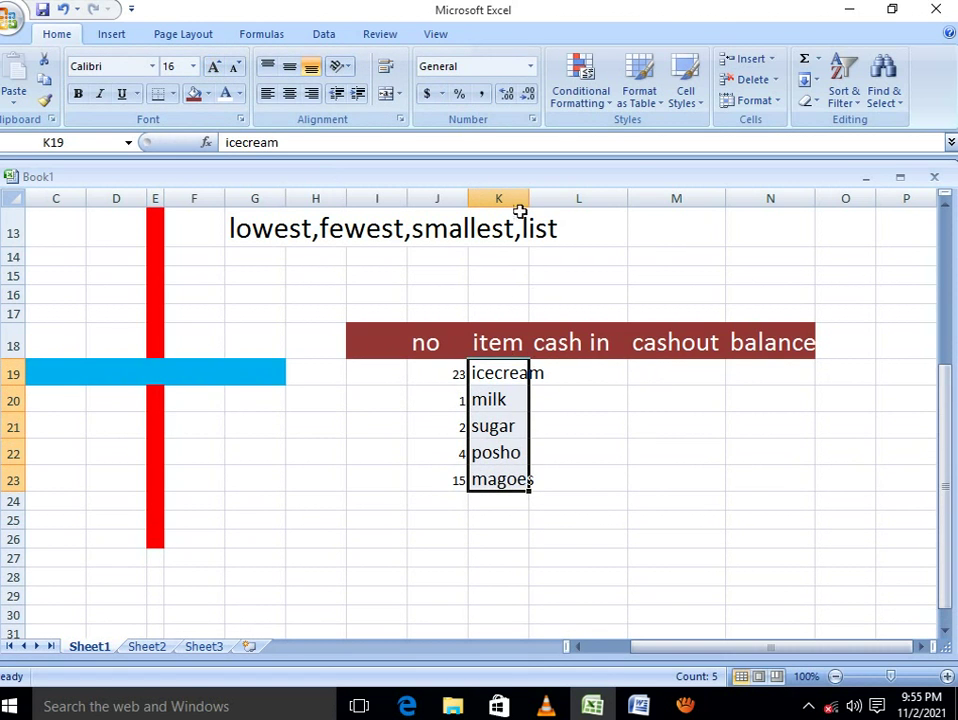
pyautogui.moveTo(528, 198); pyautogui.dragTo(560, 197)
# Enter cash in amounts 30000, 20000, 3900, 28000 and 40000 in L19 to L23.
pyautogui.click(591, 366)
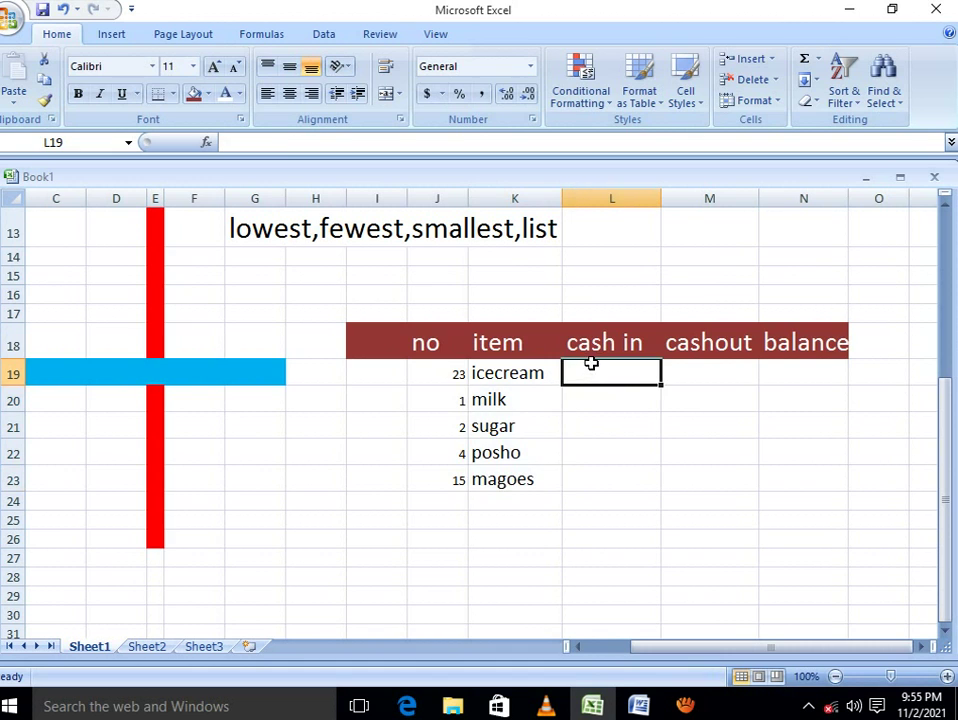
pyautogui.write('3000')
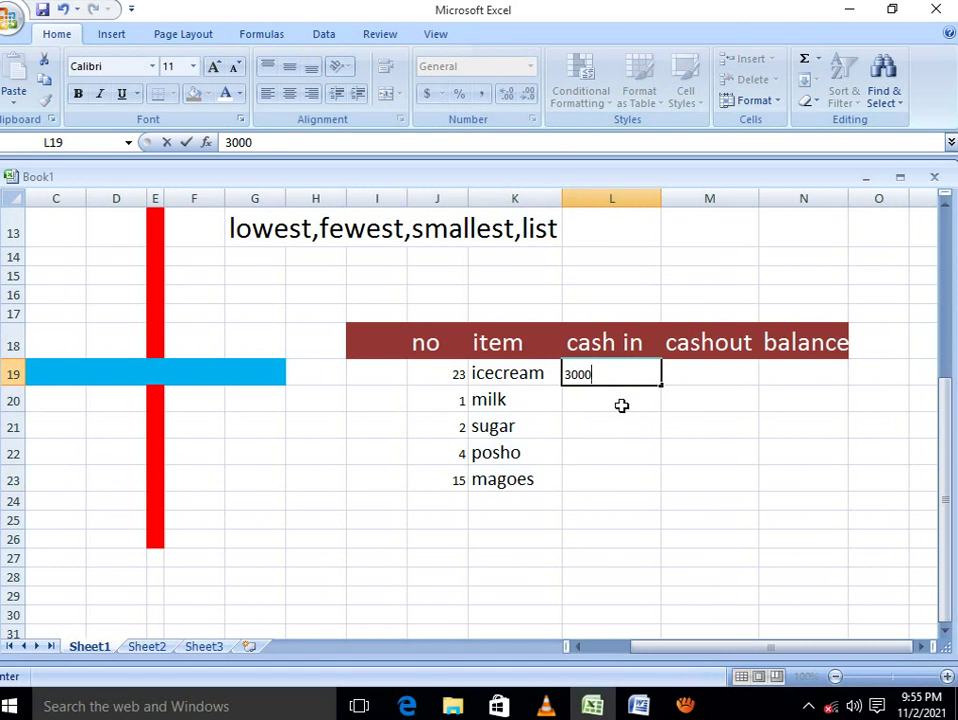
pyautogui.write('0')
pyautogui.press('Return')
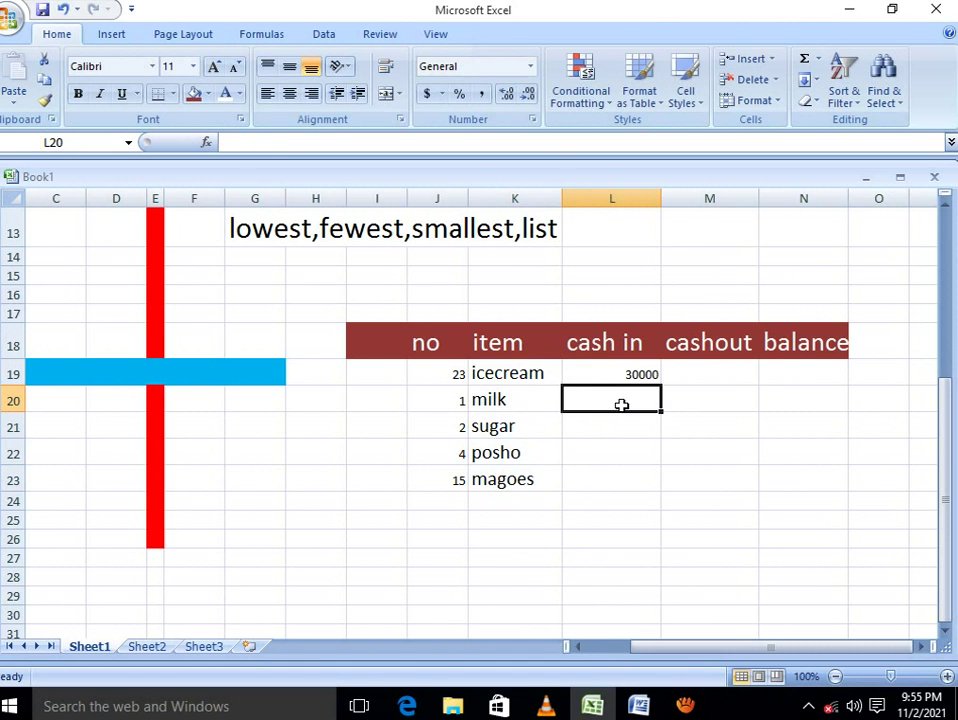
pyautogui.write('20000')
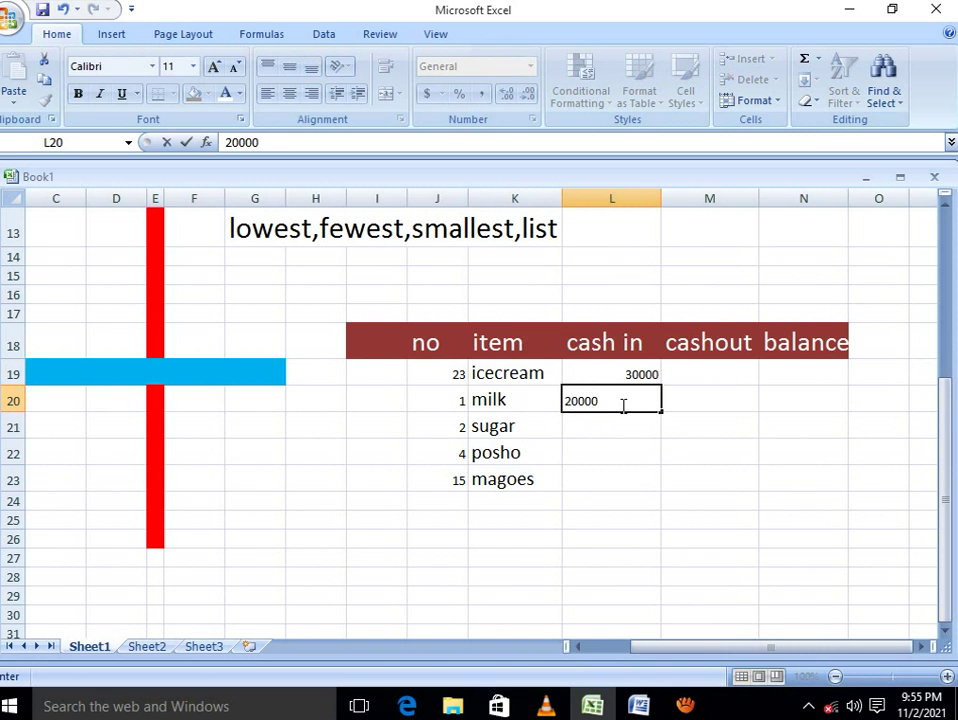
pyautogui.click(616, 446)
pyautogui.write('28000')
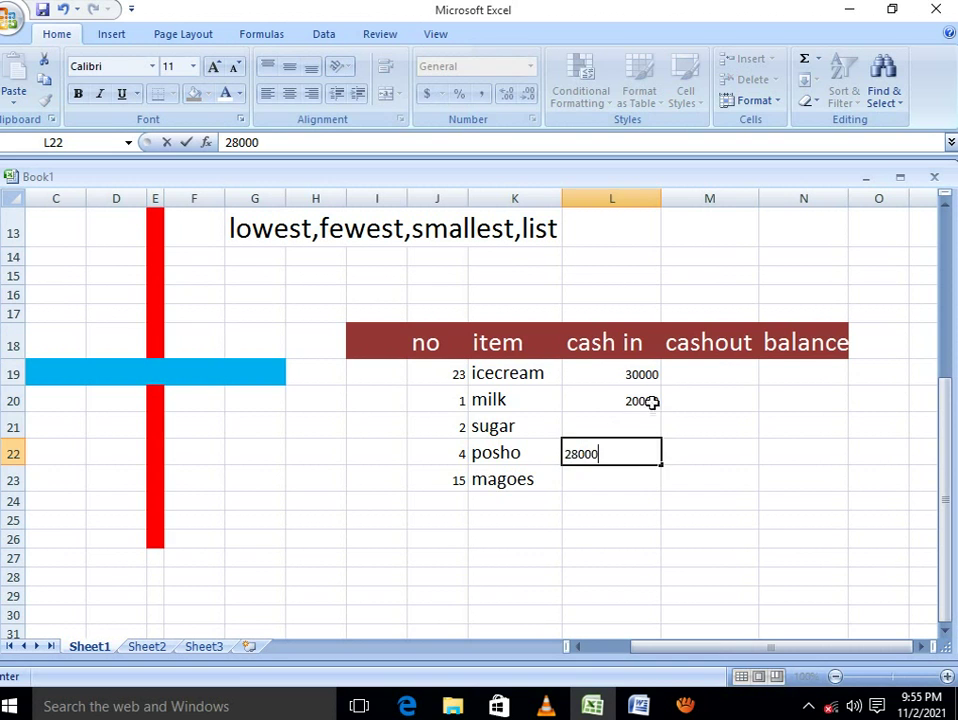
pyautogui.click(635, 424)
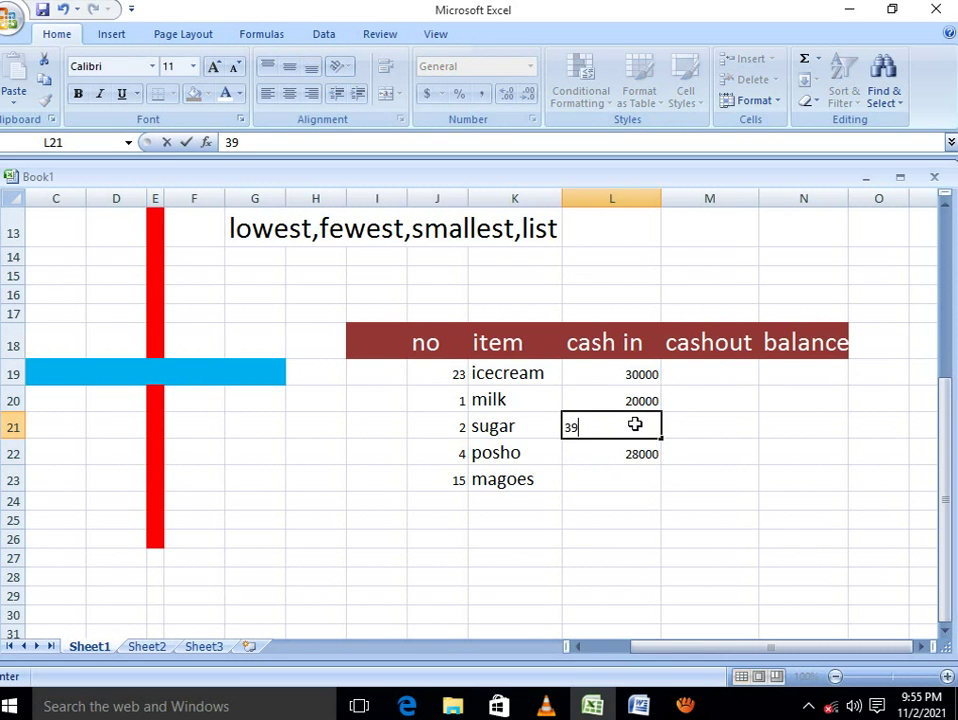
pyautogui.write('00')
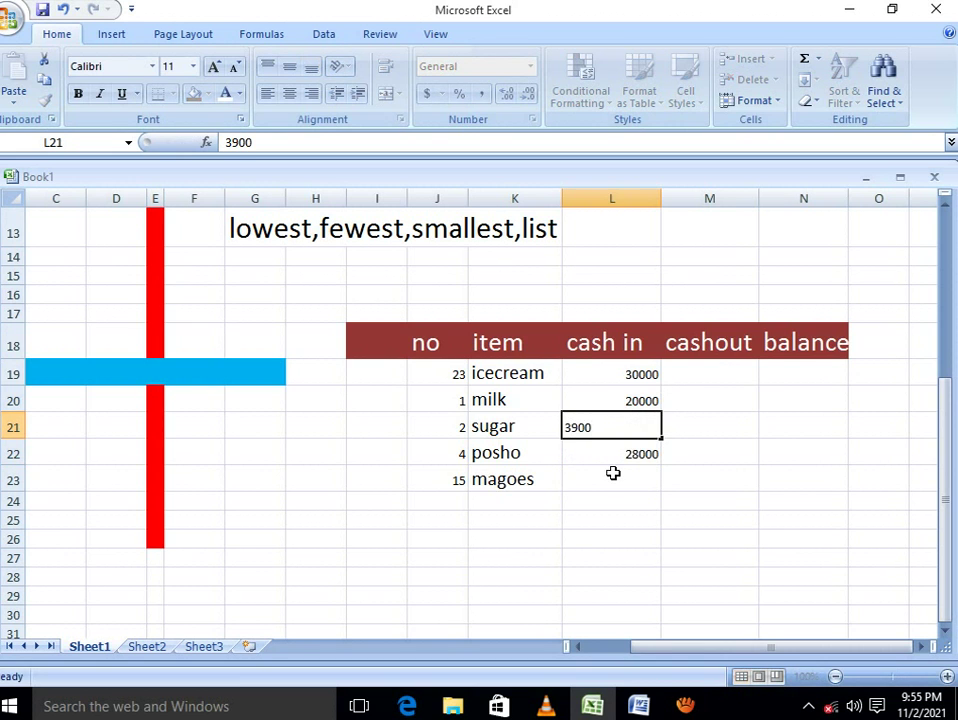
pyautogui.click(614, 473)
pyautogui.write('40000')
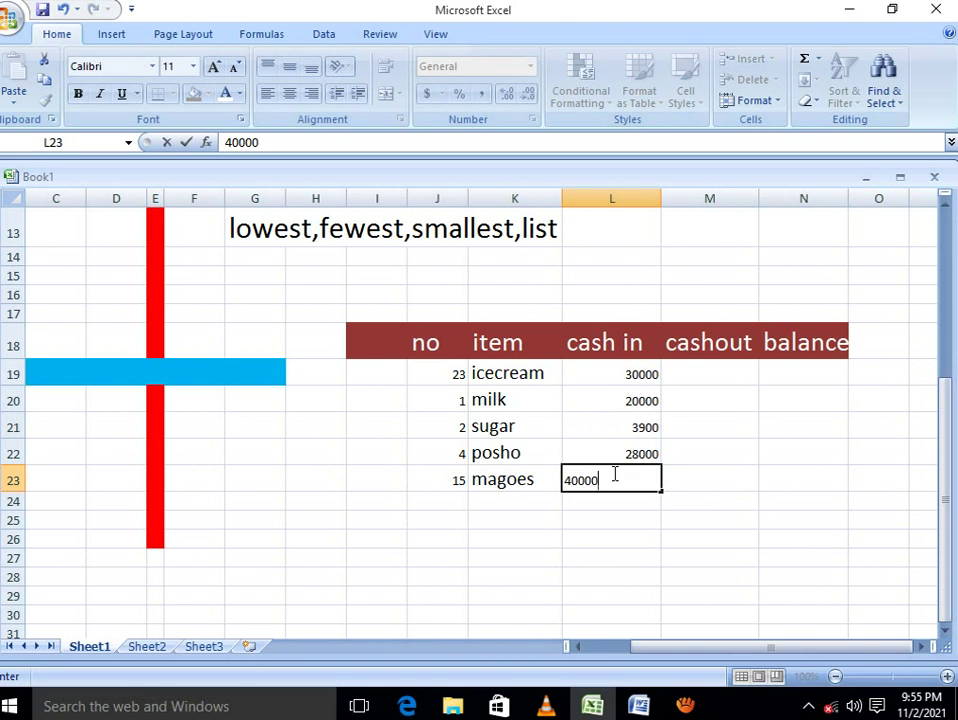
# Enter cashout amounts 5000, 3000, 300, 3000 and 3000 in M19 to M23.
pyautogui.click(715, 372)
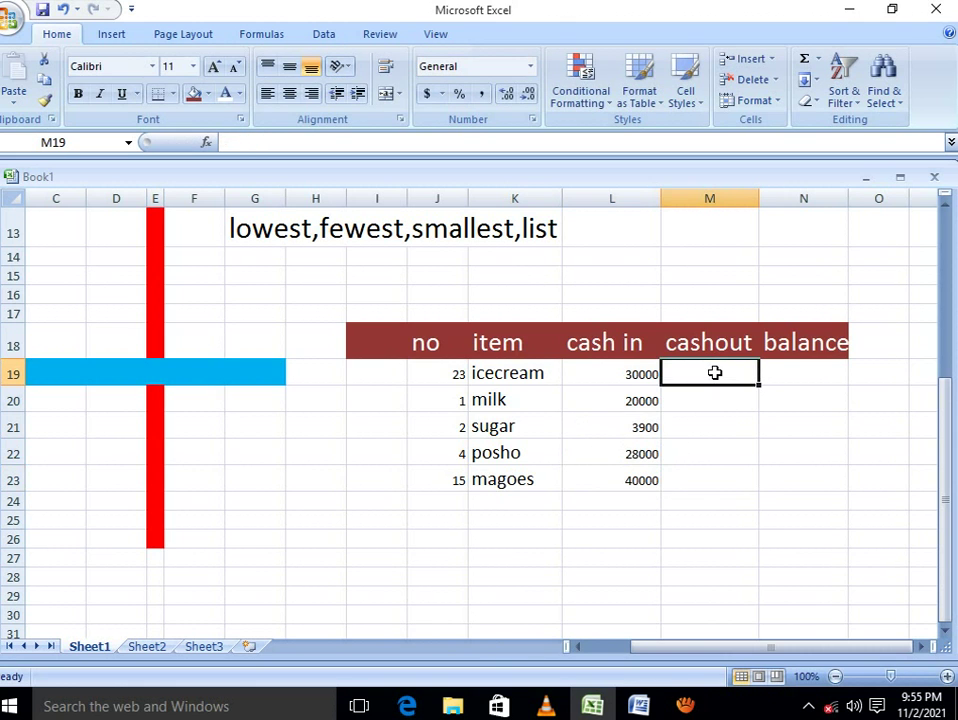
pyautogui.write('5000')
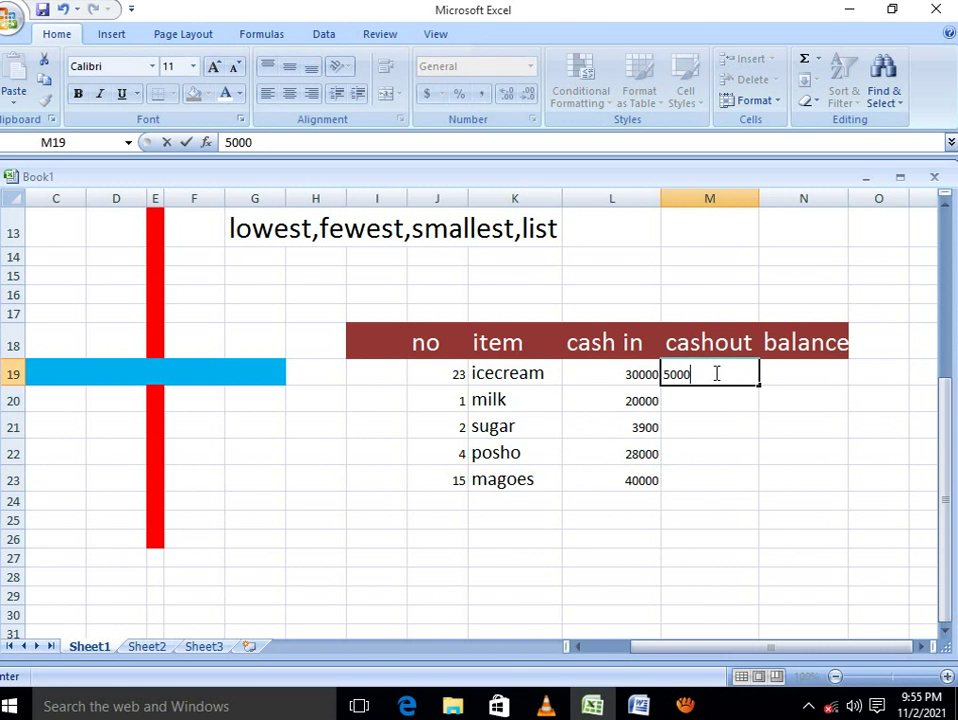
pyautogui.click(682, 400)
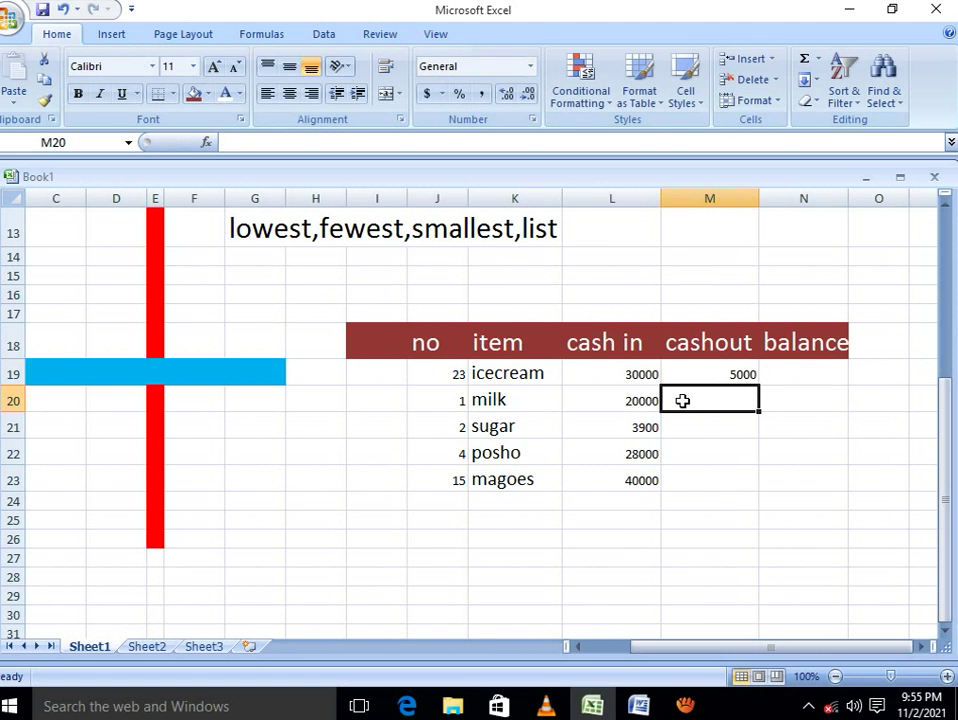
pyautogui.write('3000')
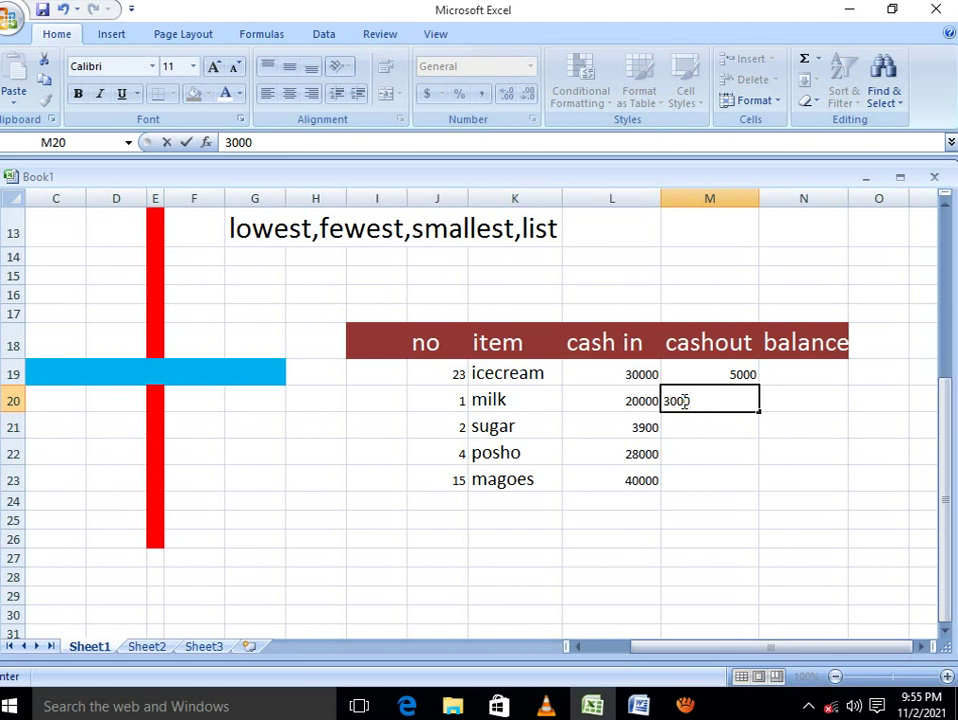
pyautogui.click(706, 429)
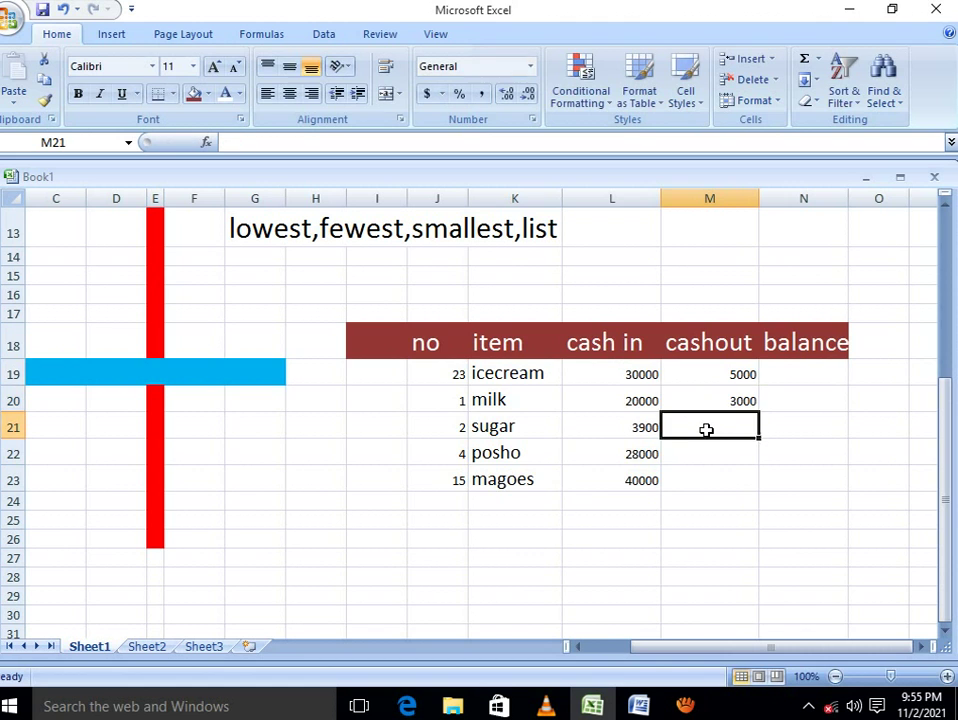
pyautogui.write('300')
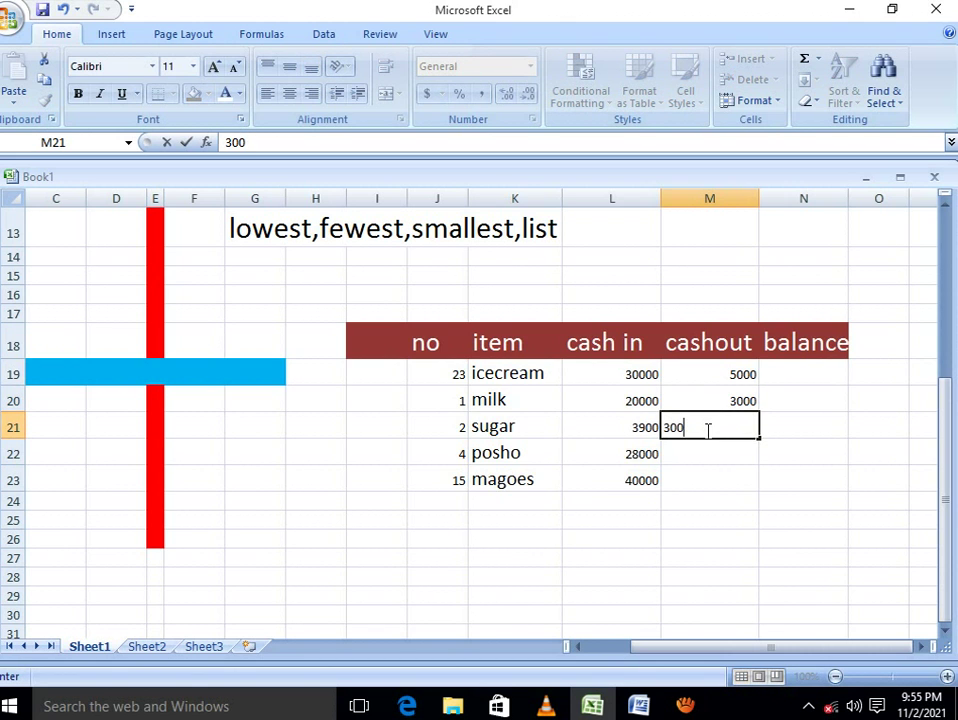
pyautogui.click(712, 457)
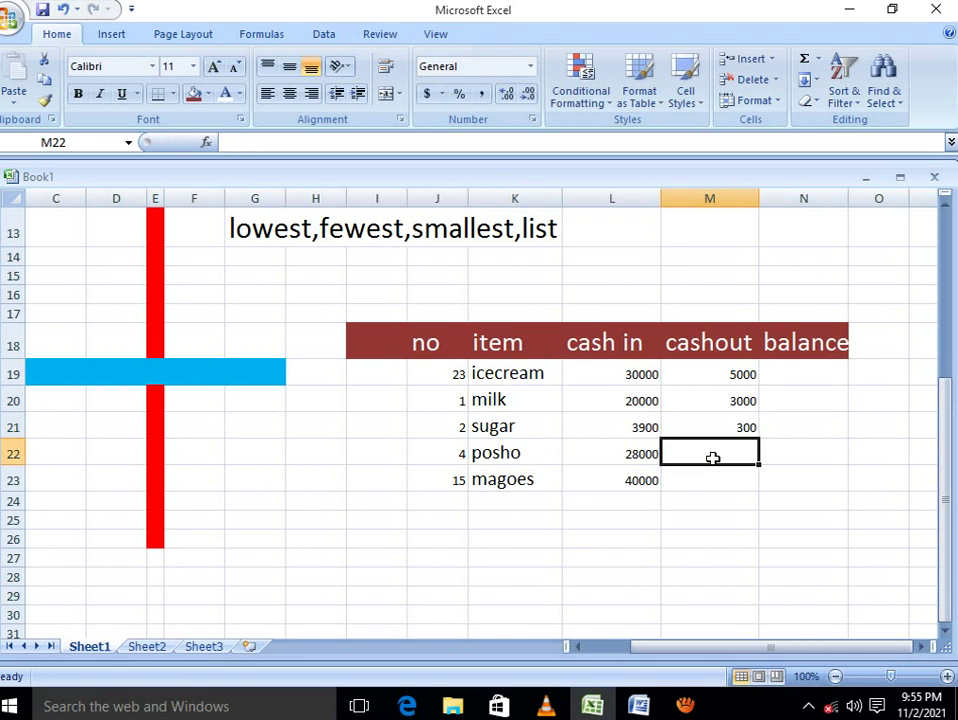
pyautogui.write('3000')
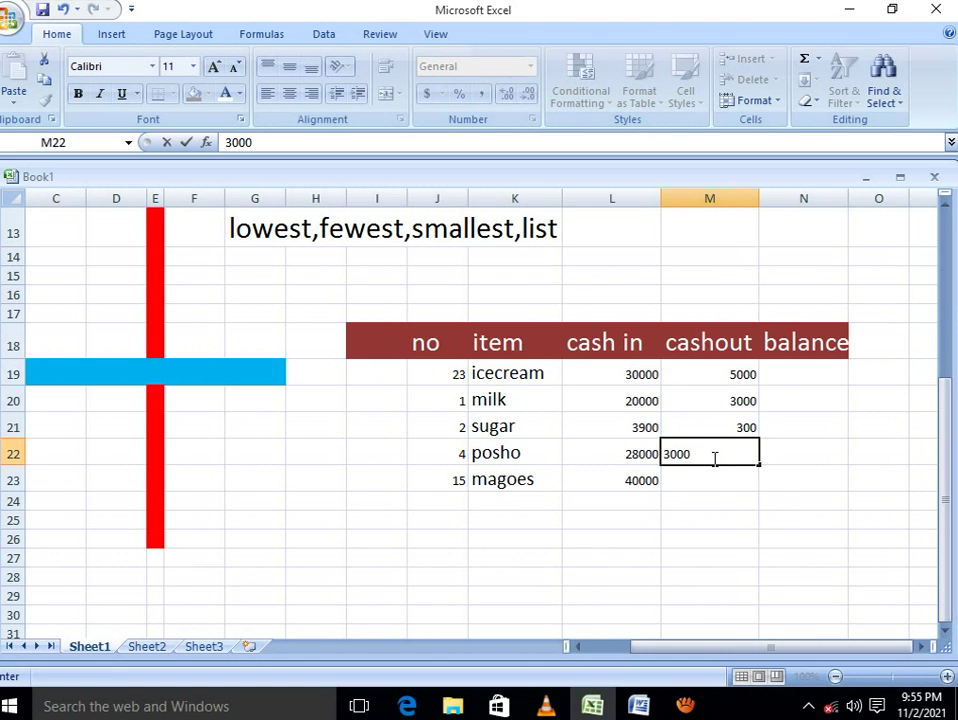
pyautogui.click(722, 481)
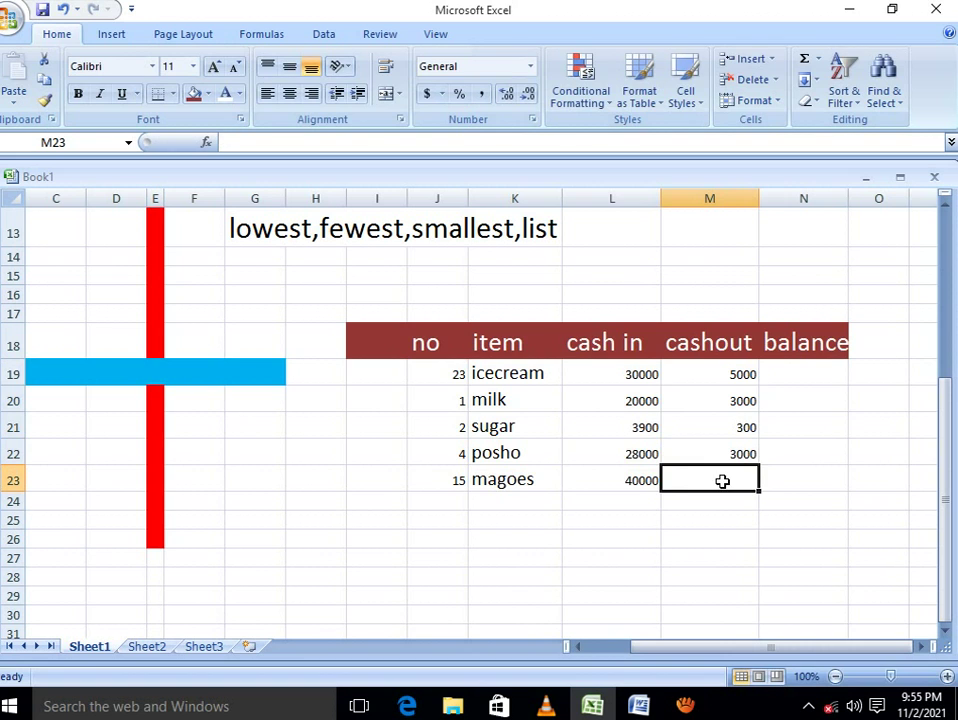
pyautogui.write('3000')
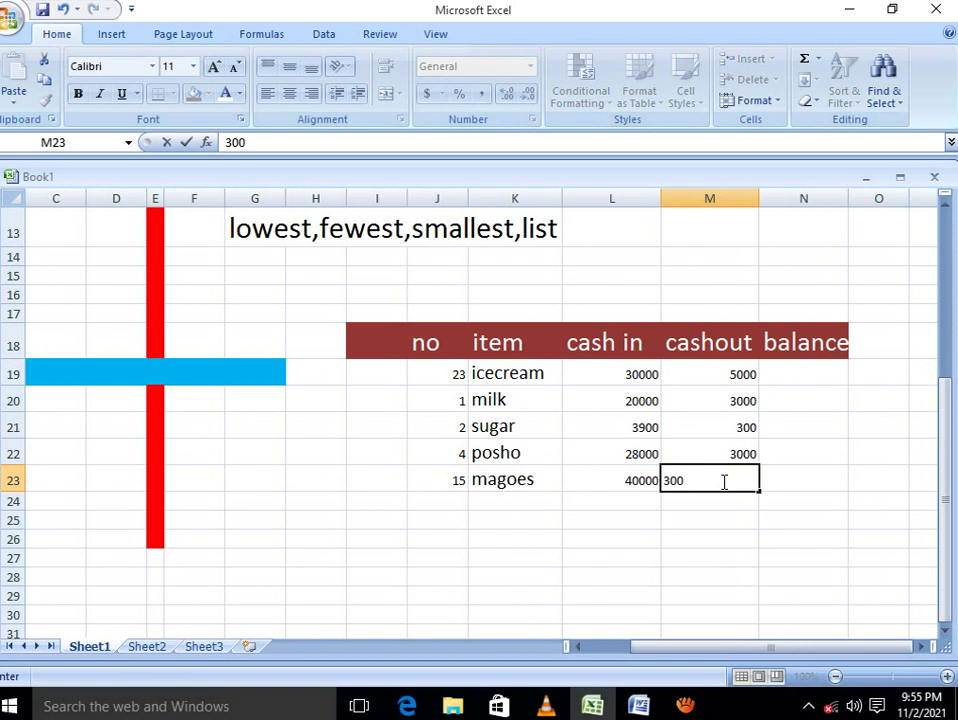
pyautogui.click(815, 392)
pyautogui.click(800, 370)
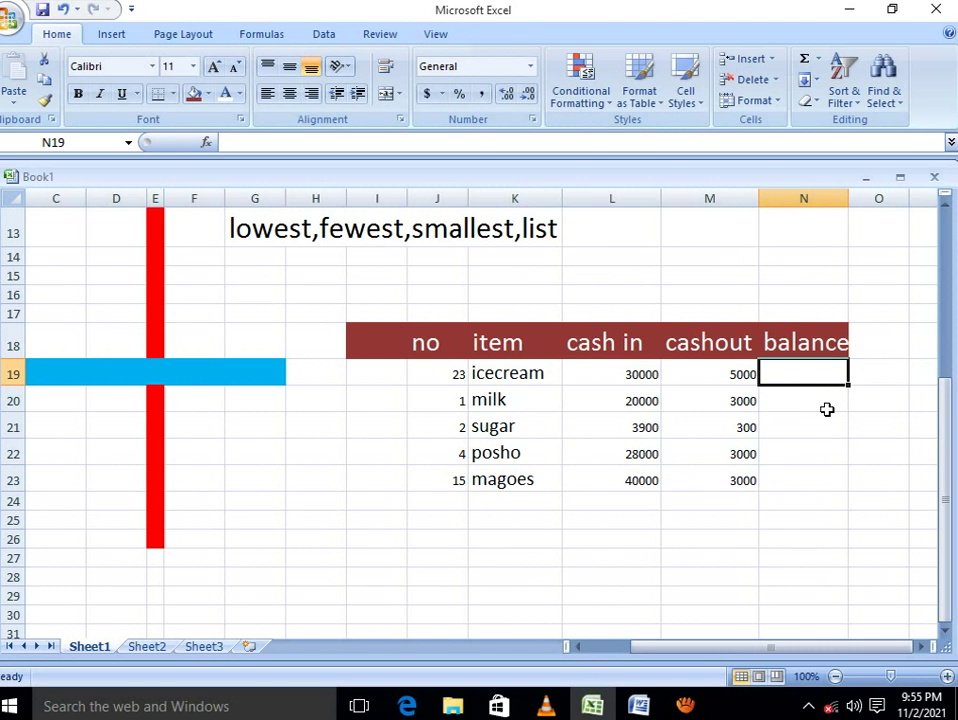
# Enter =SUM(L19-M19) in N19 and =SUM(L20-M20) in N20, giving balances 25000 and 17000.
pyautogui.write('=sum')
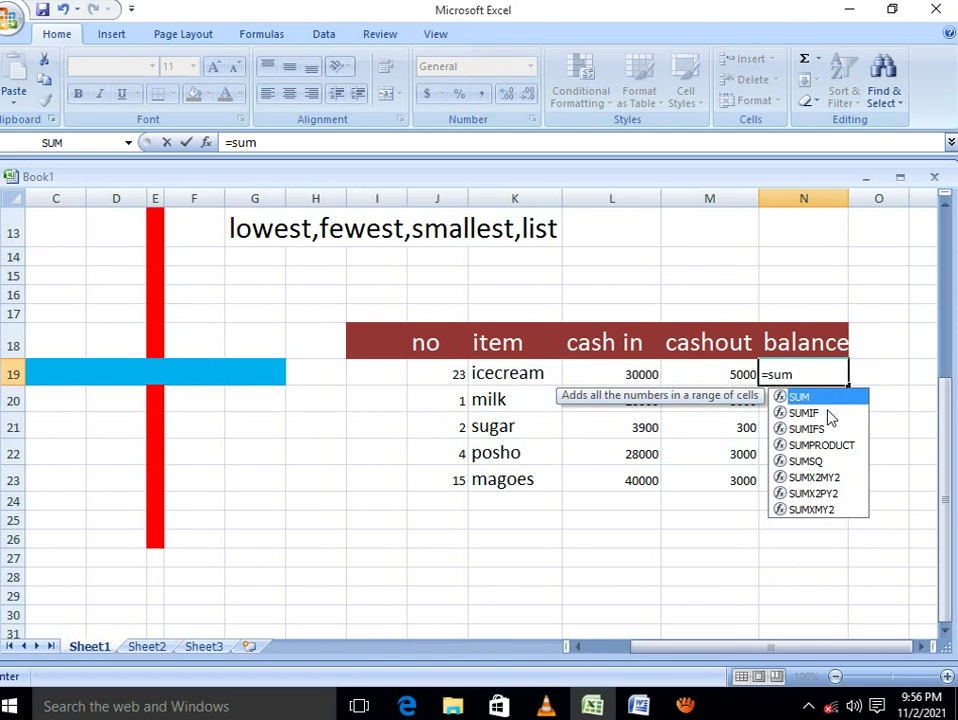
pyautogui.write('(')
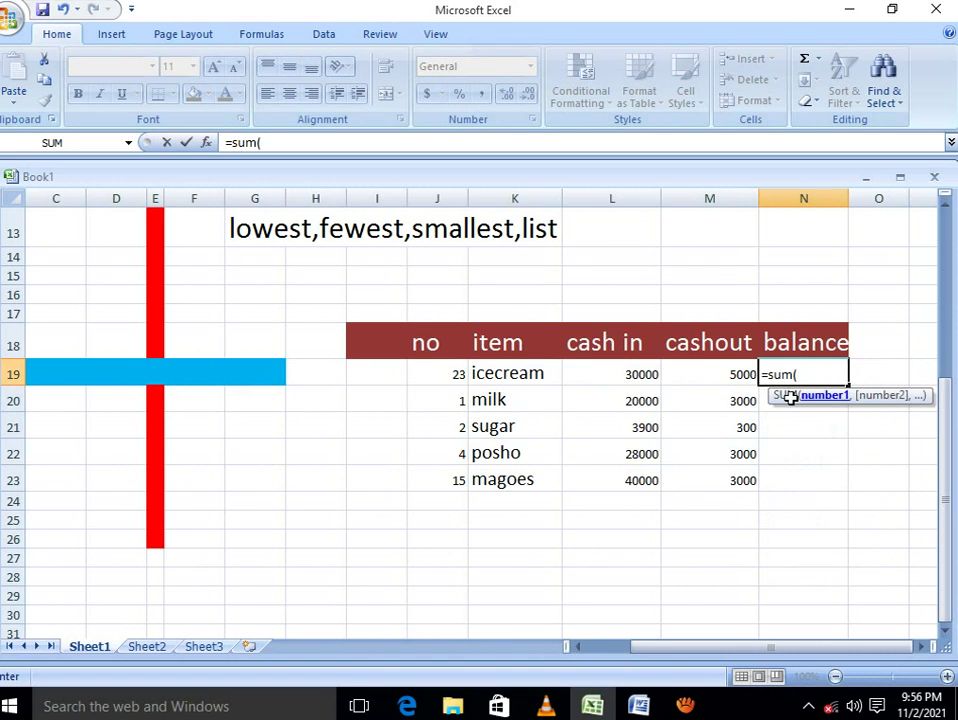
pyautogui.click(643, 375)
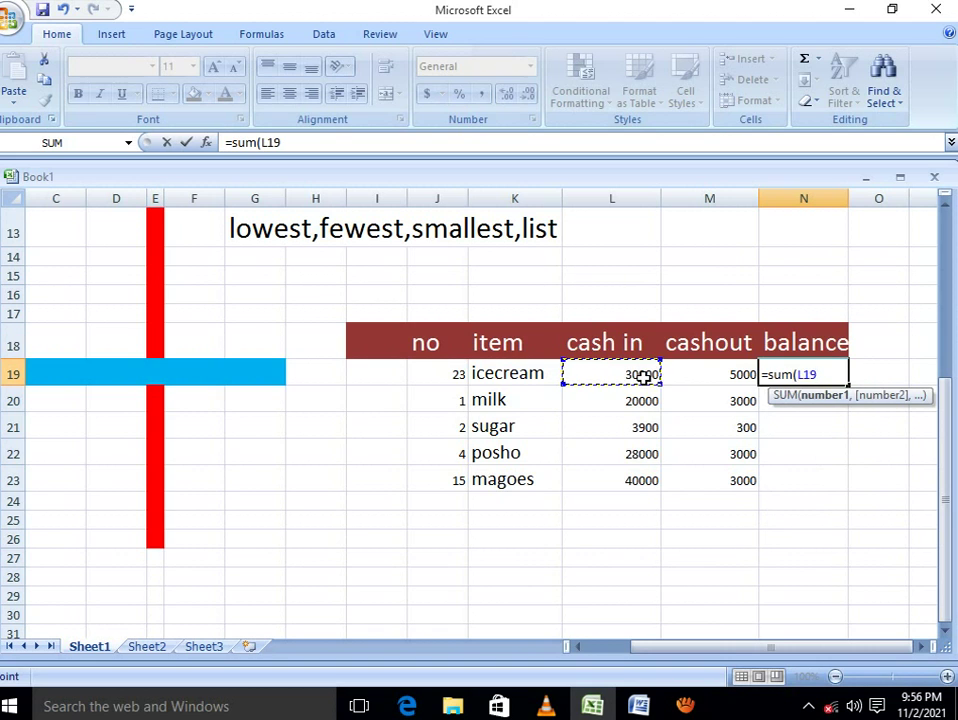
pyautogui.write('-')
pyautogui.click(732, 375)
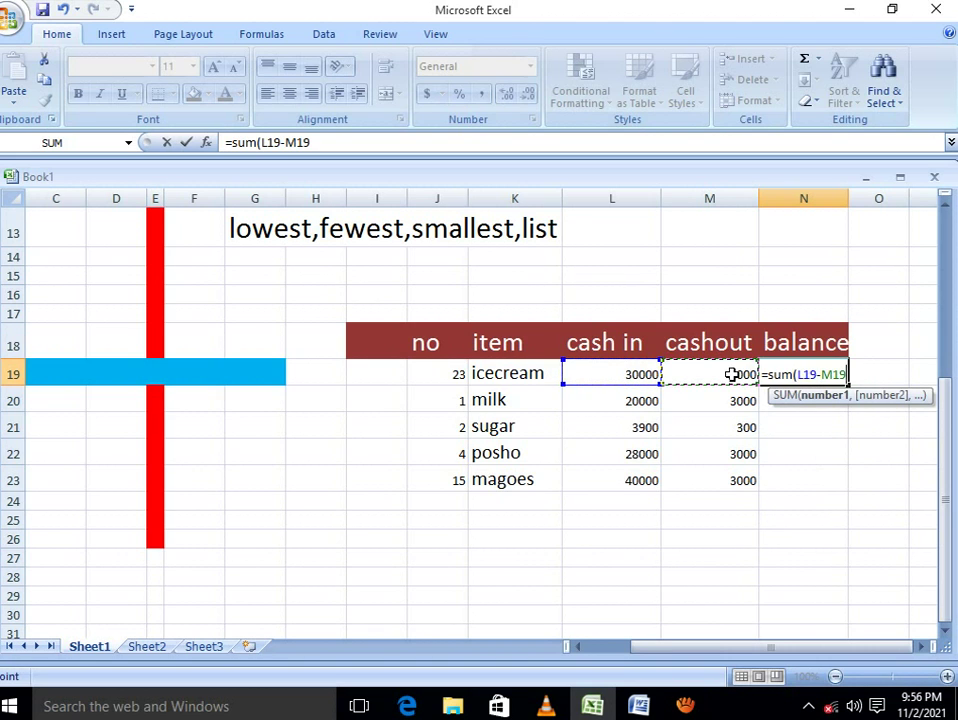
pyautogui.write(')')
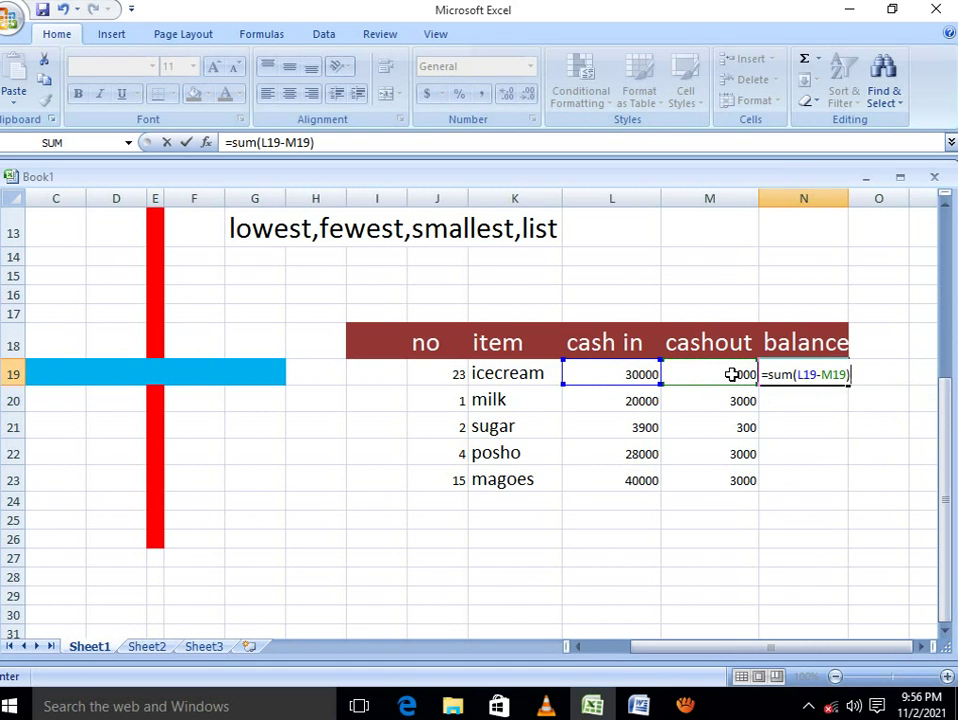
pyautogui.press('Return')
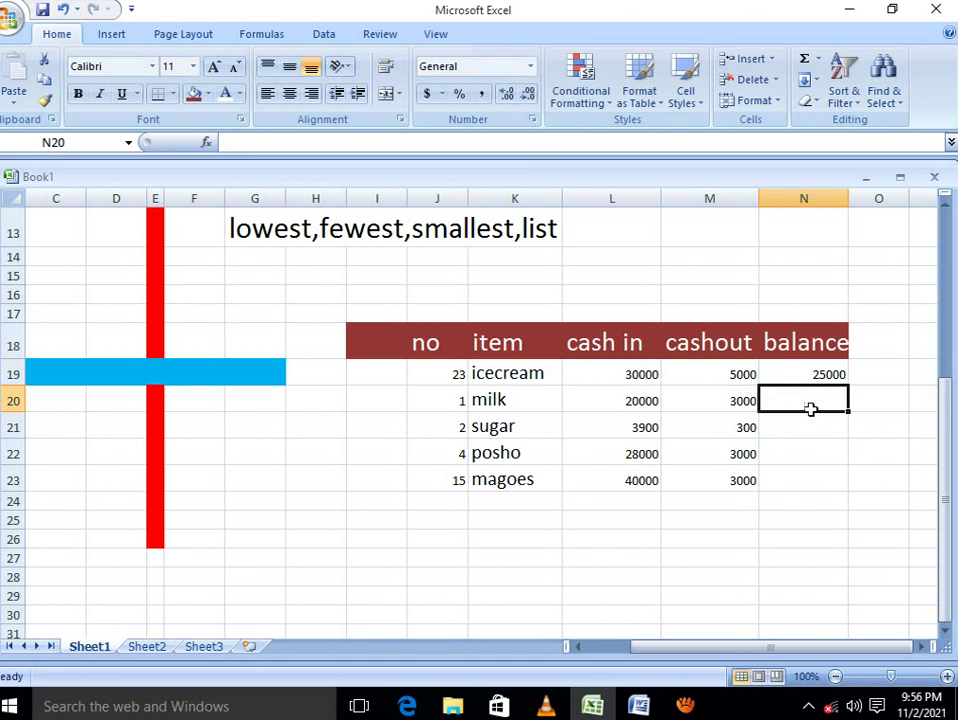
pyautogui.write('=sum')
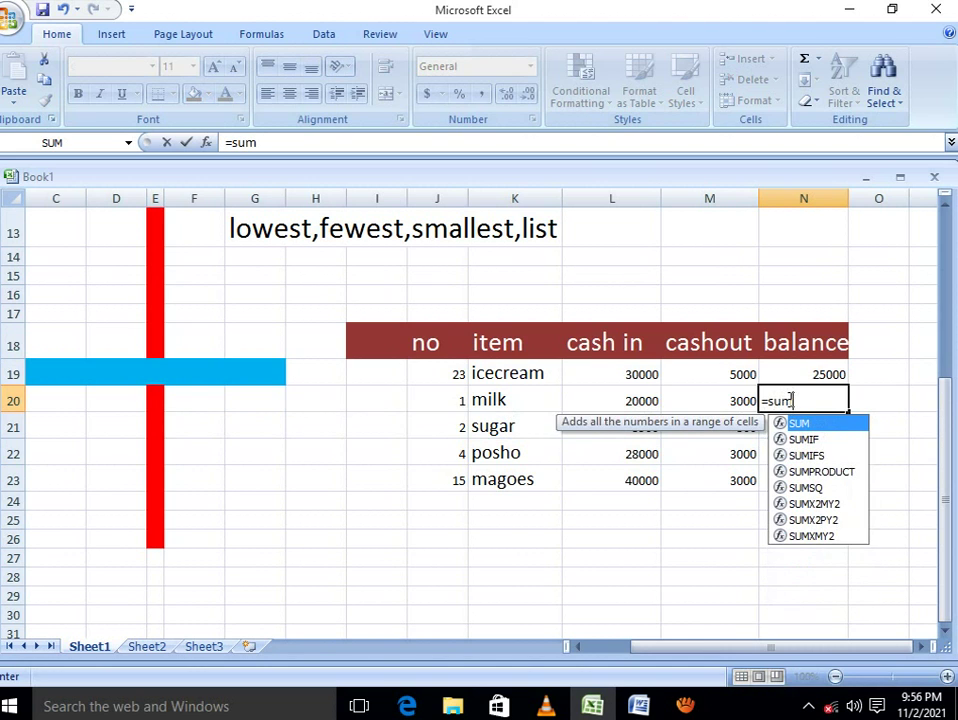
pyautogui.write('(')
pyautogui.click(620, 400)
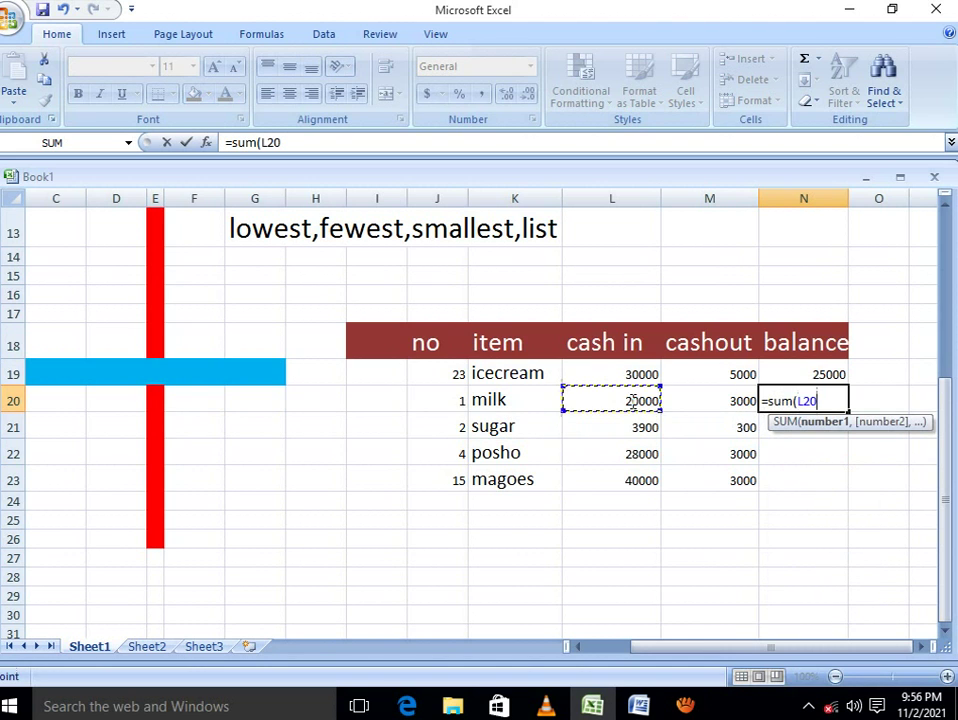
pyautogui.write('-')
pyautogui.click(707, 400)
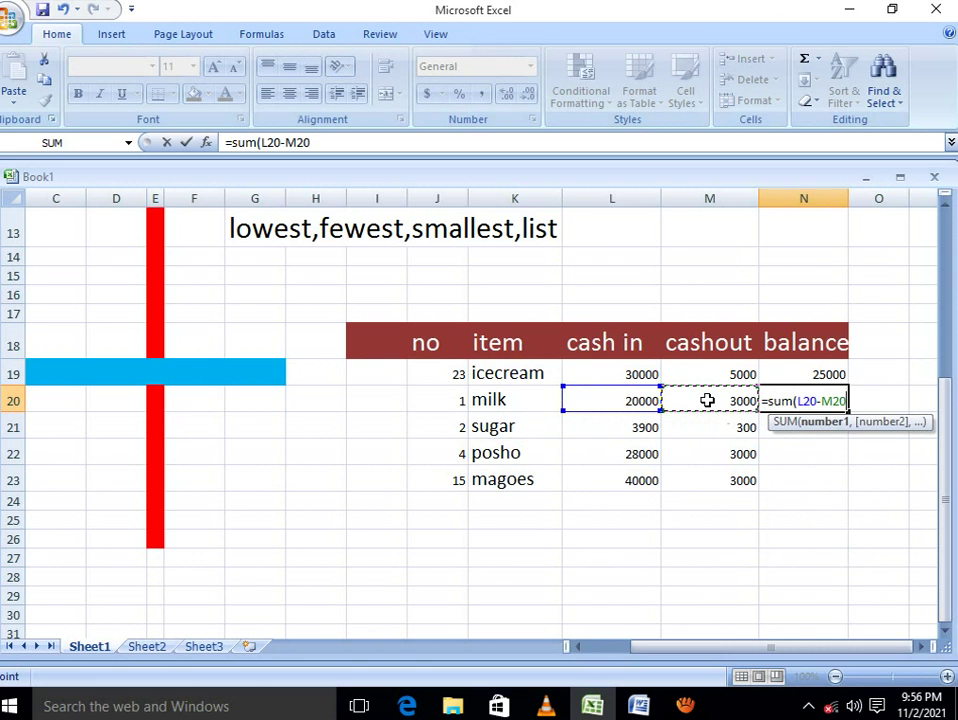
pyautogui.write(')')
pyautogui.press('Return')
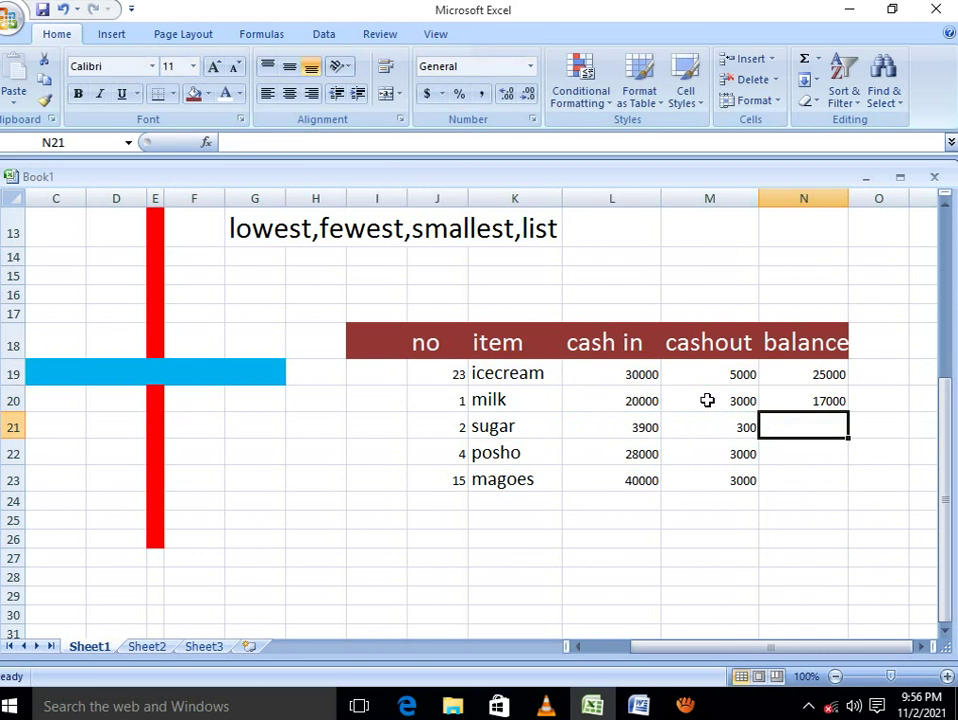
# Attempt a balance formula for sugar in N21 using its cash in and cashout.
pyautogui.write('=su')
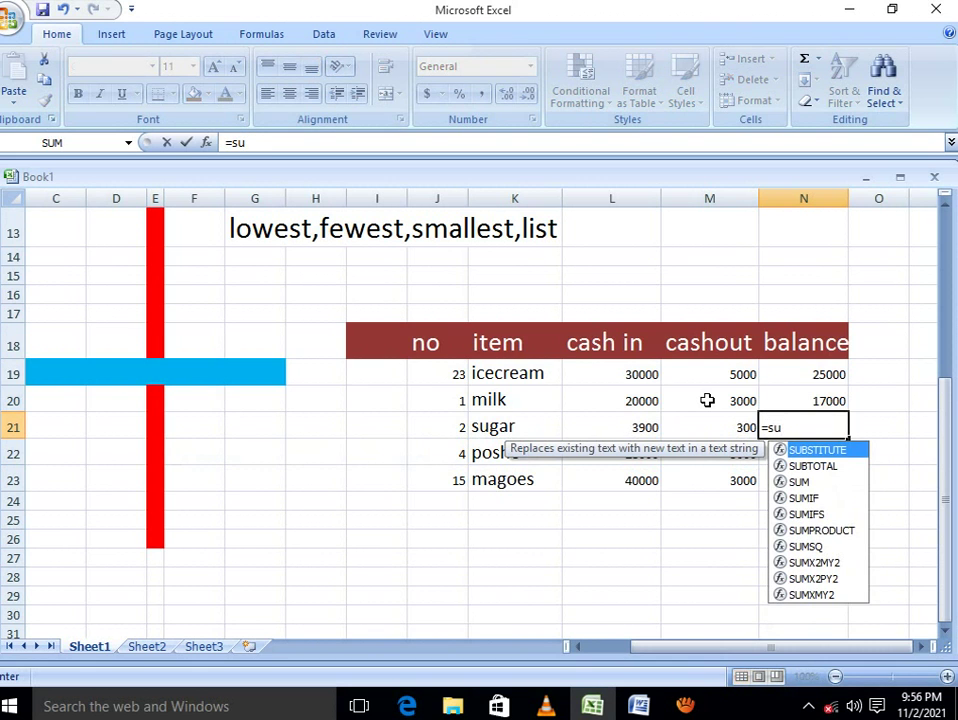
pyautogui.write('m')
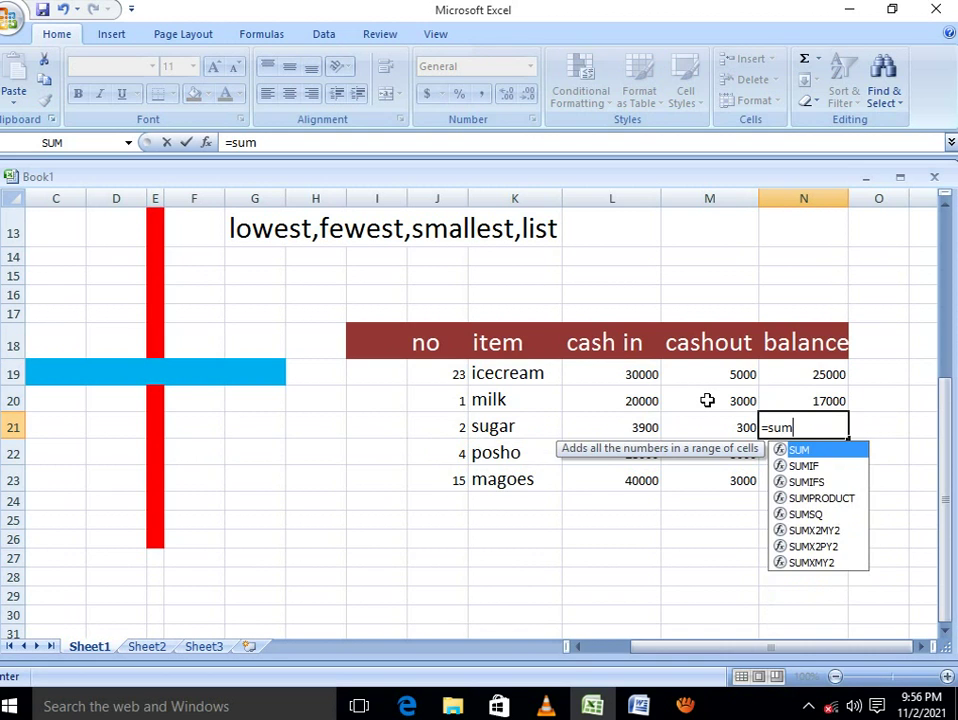
pyautogui.write('(')
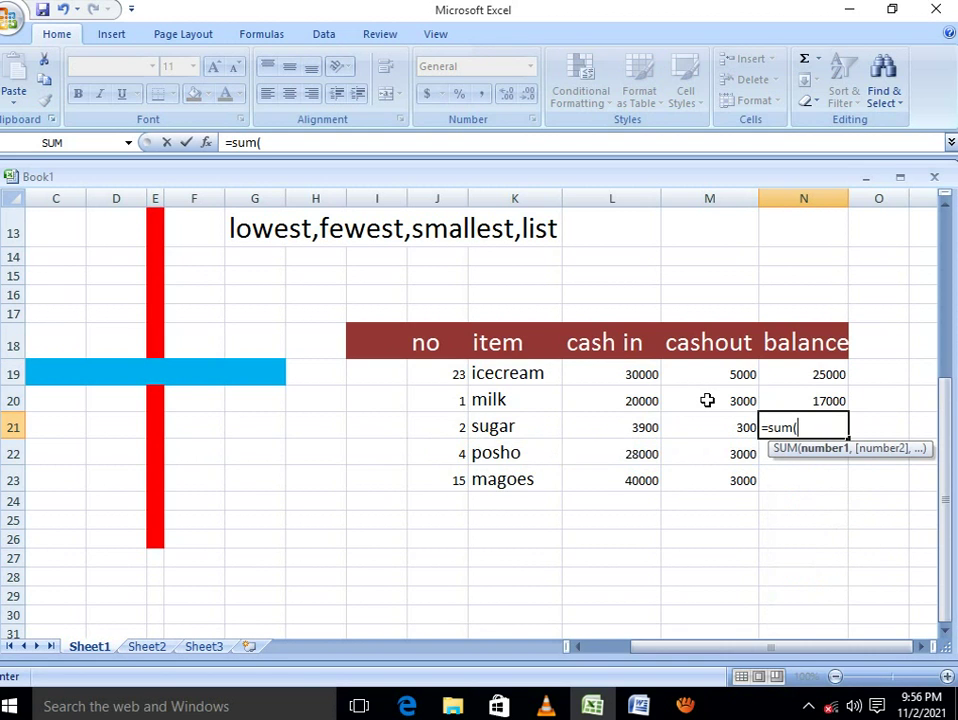
pyautogui.click(626, 451)
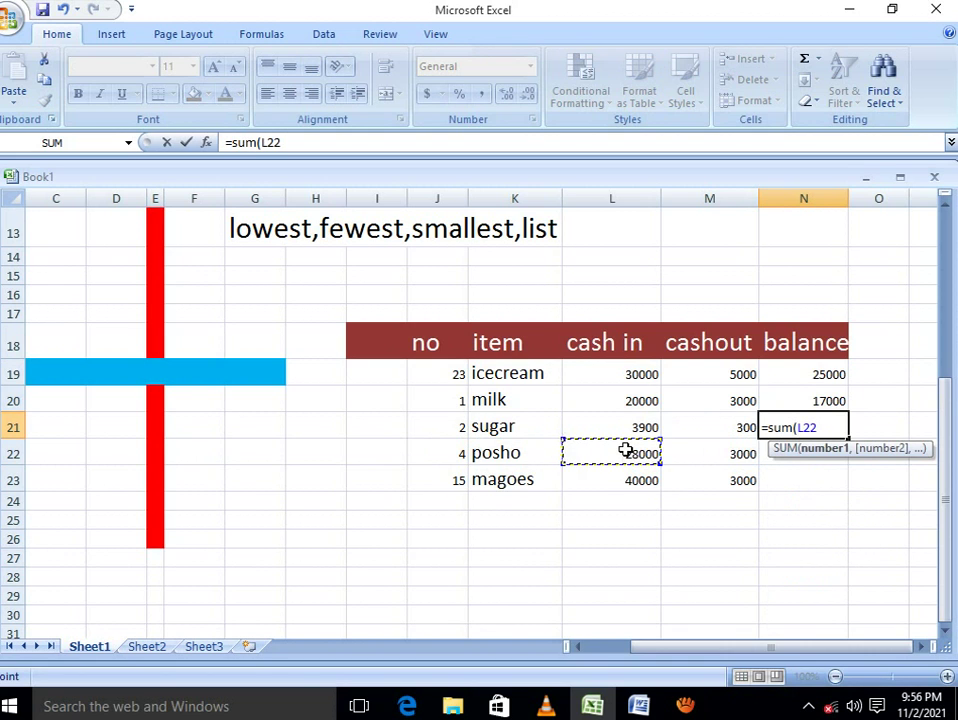
pyautogui.click(634, 427)
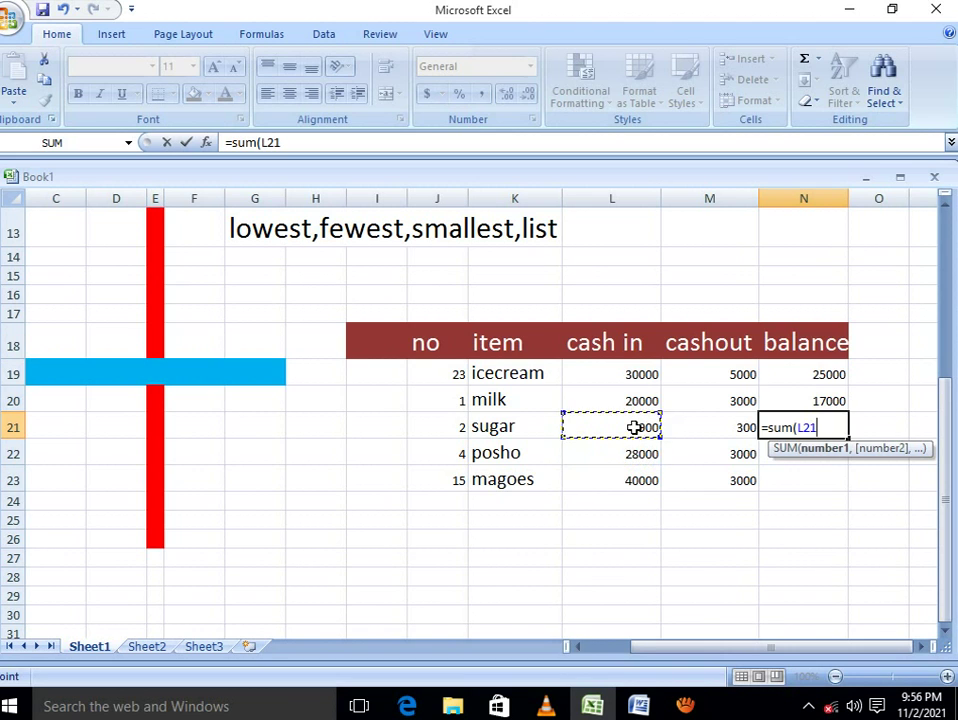
pyautogui.write('/')
pyautogui.click(712, 426)
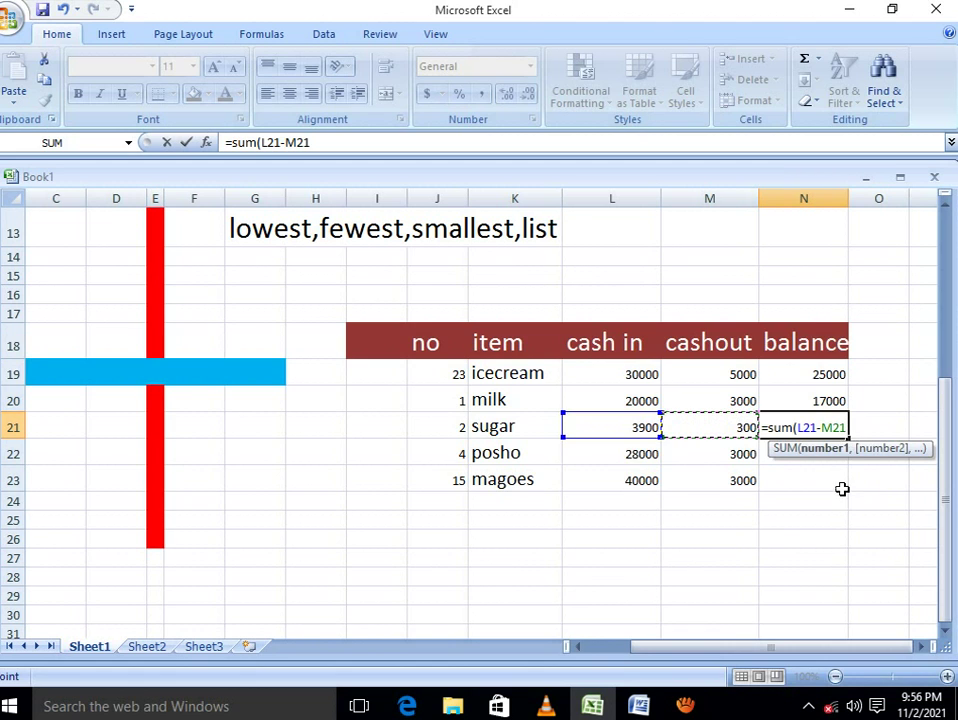
pyautogui.click(795, 398)
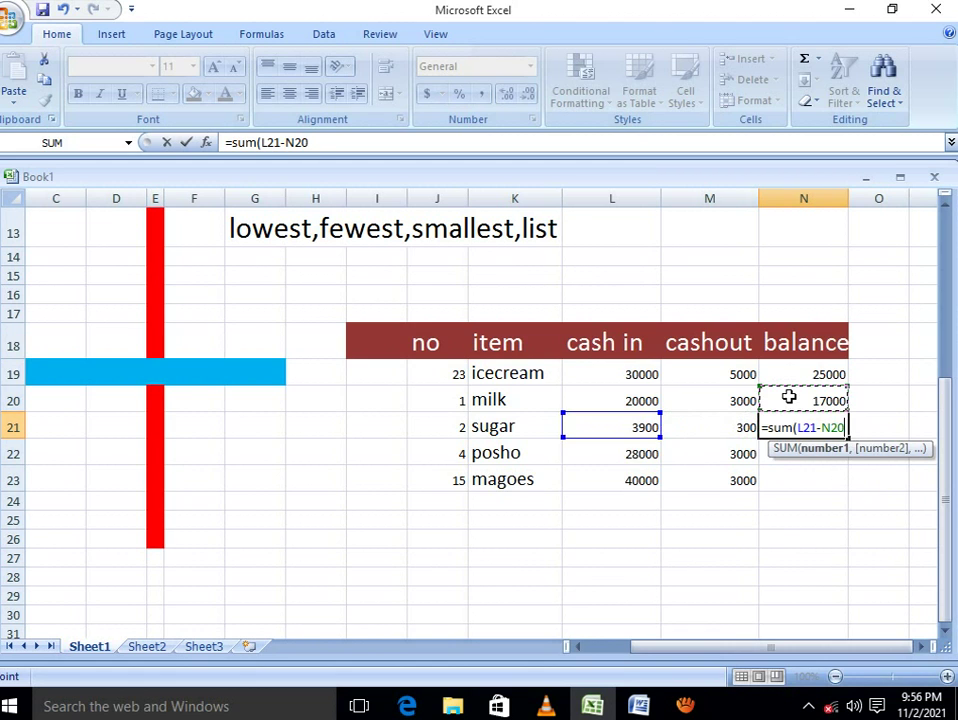
pyautogui.click(829, 427)
pyautogui.hotkey('shift', 'Return')
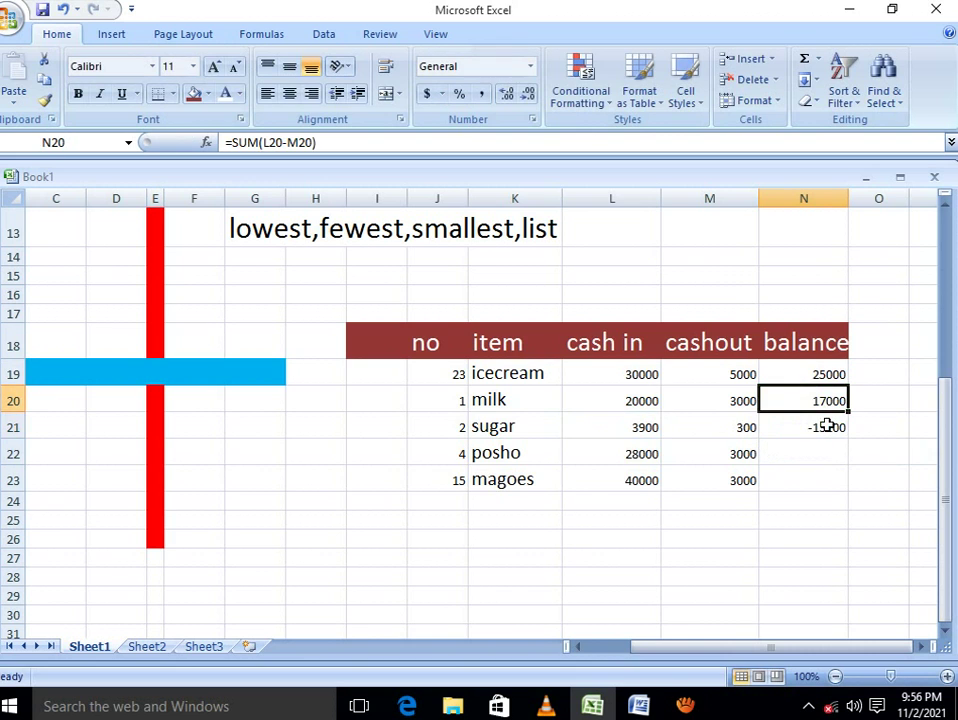
pyautogui.click(834, 444)
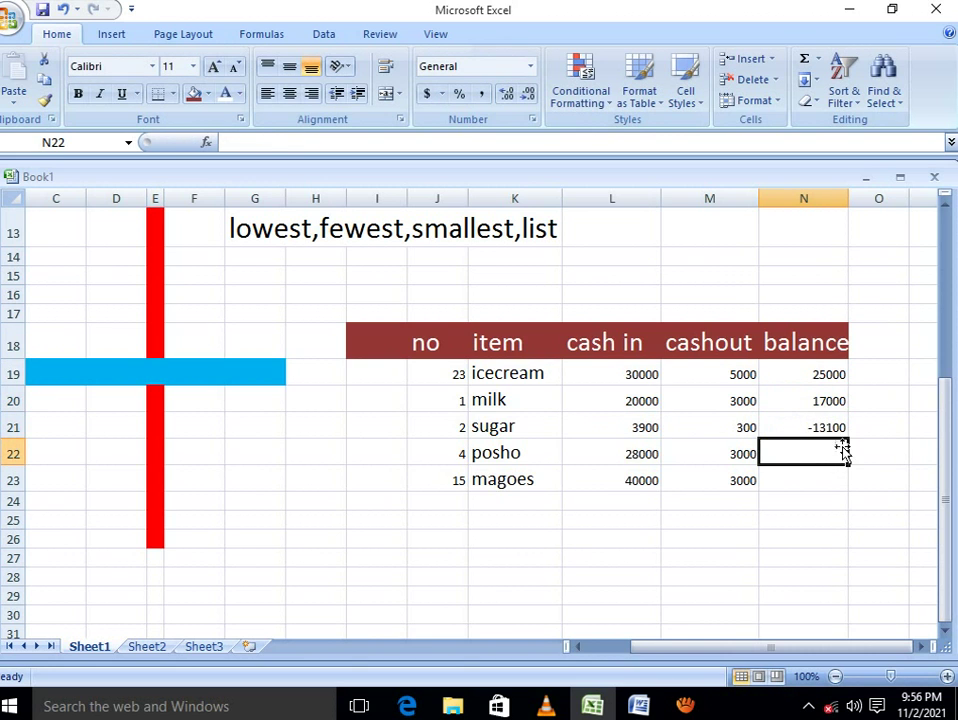
pyautogui.click(820, 430)
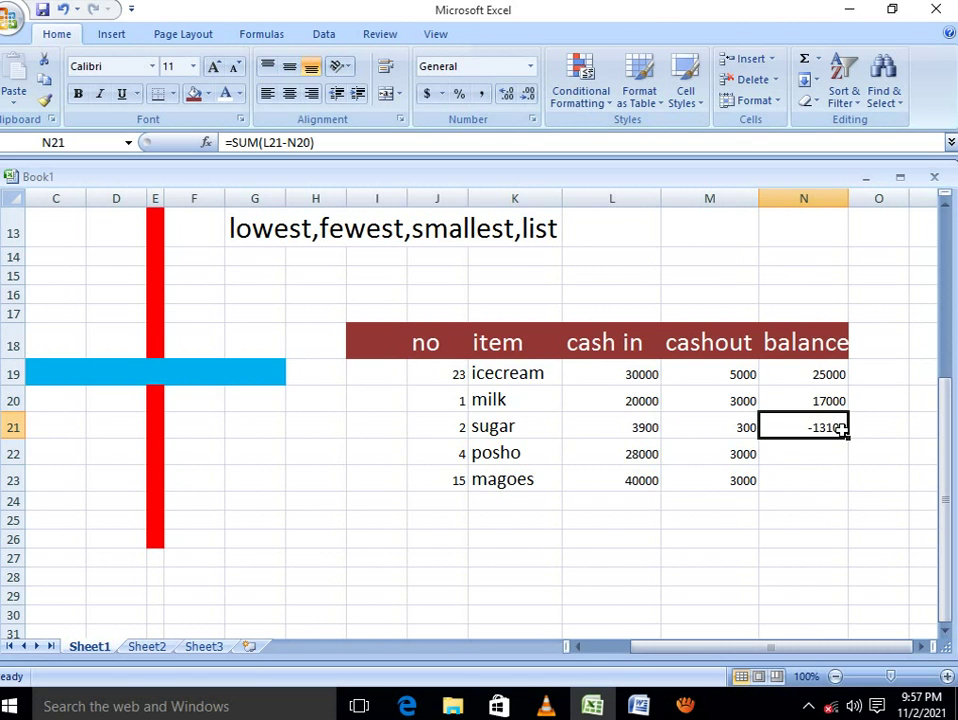
# Re-enter N21 as =SUM(L21-M21) so sugar's balance shows 3600.
pyautogui.write('=s')
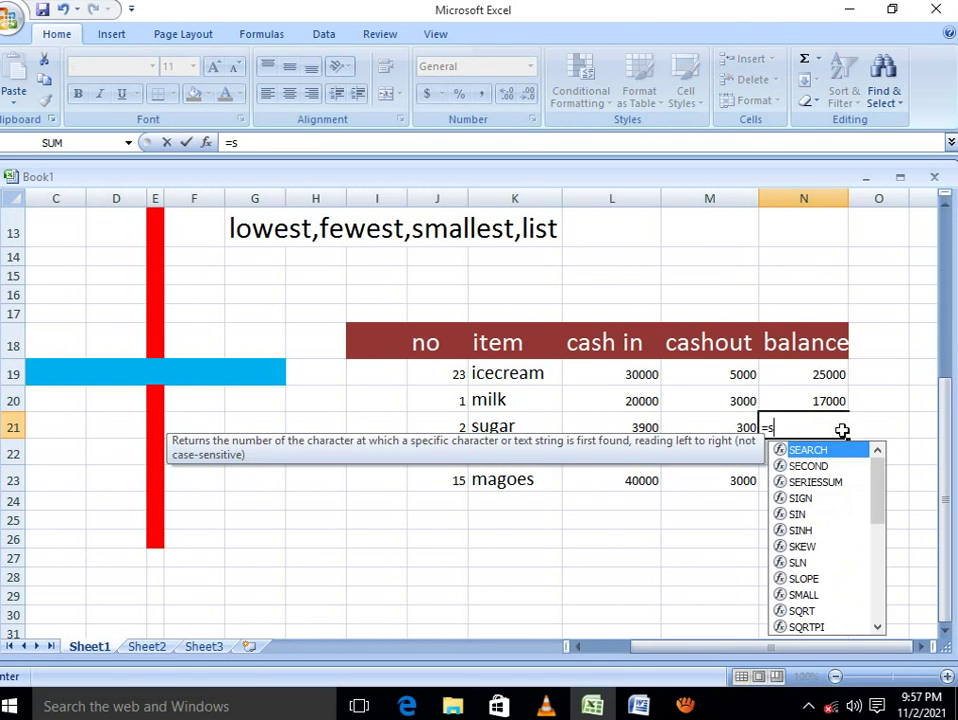
pyautogui.write('um(')
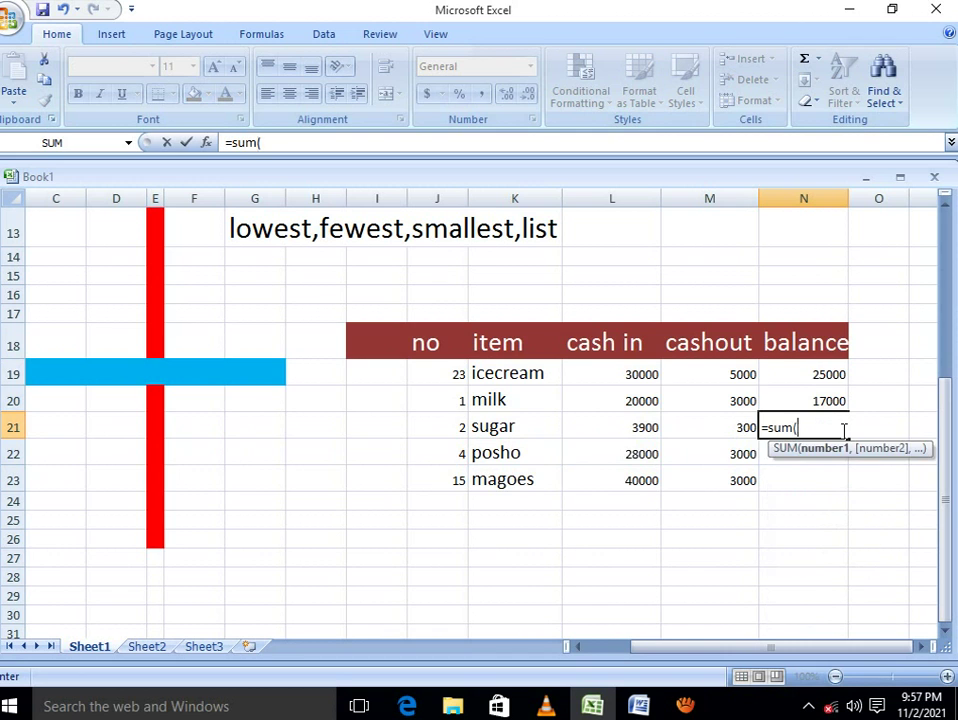
pyautogui.click(645, 428)
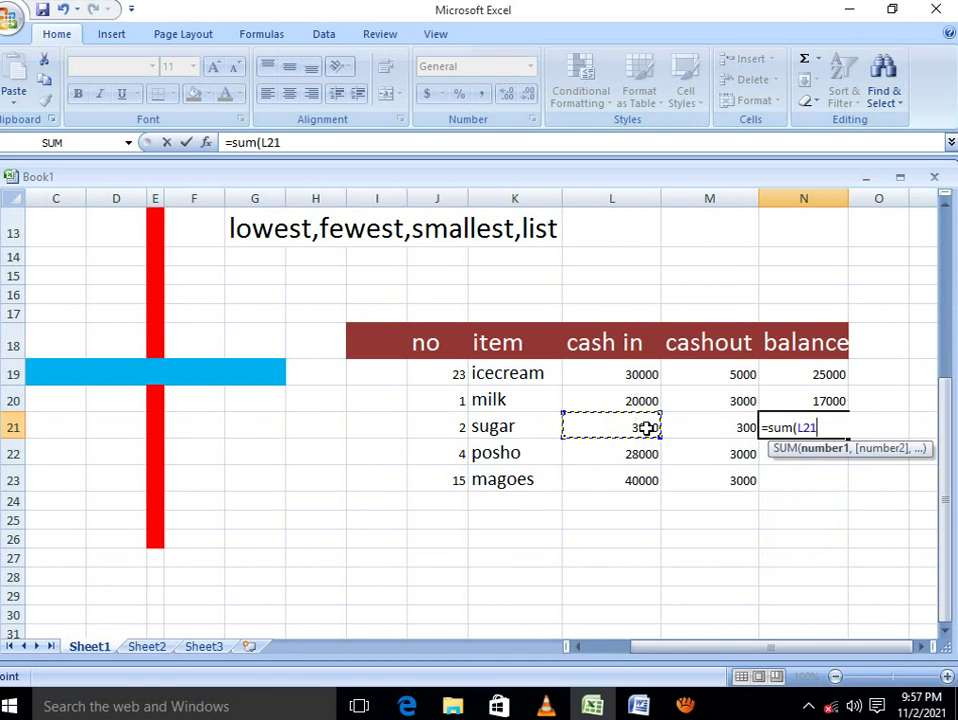
pyautogui.write('-')
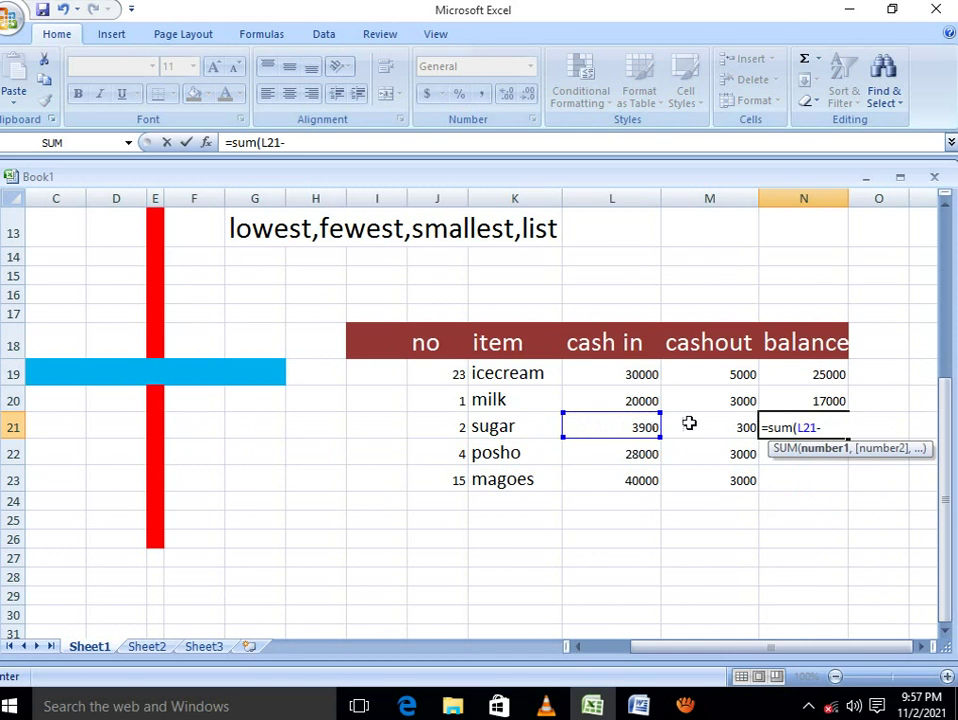
pyautogui.click(708, 431)
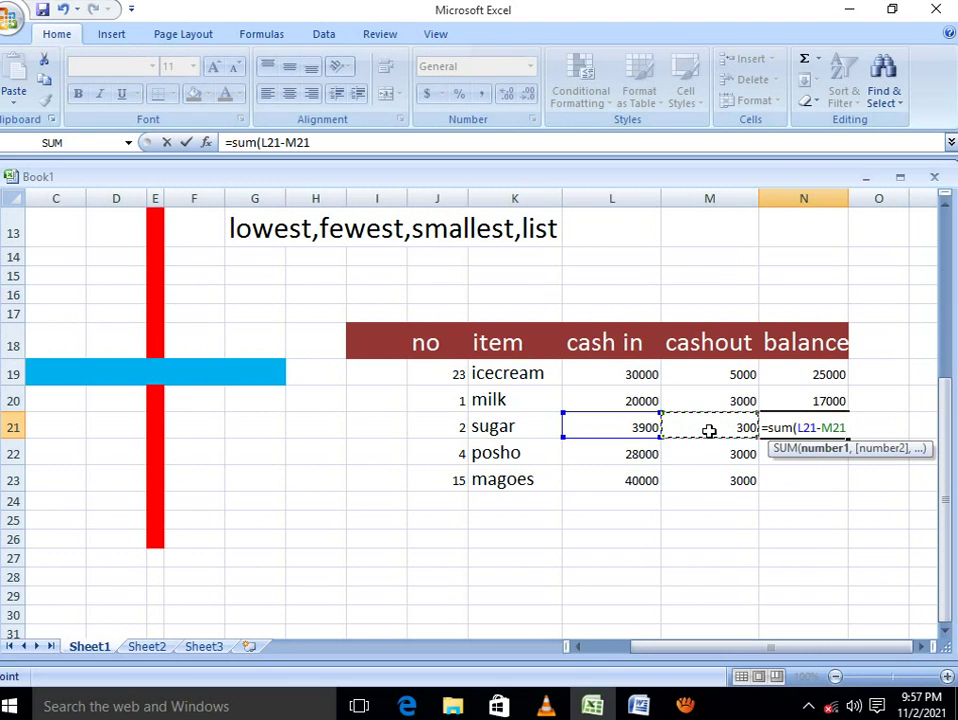
pyautogui.write(')')
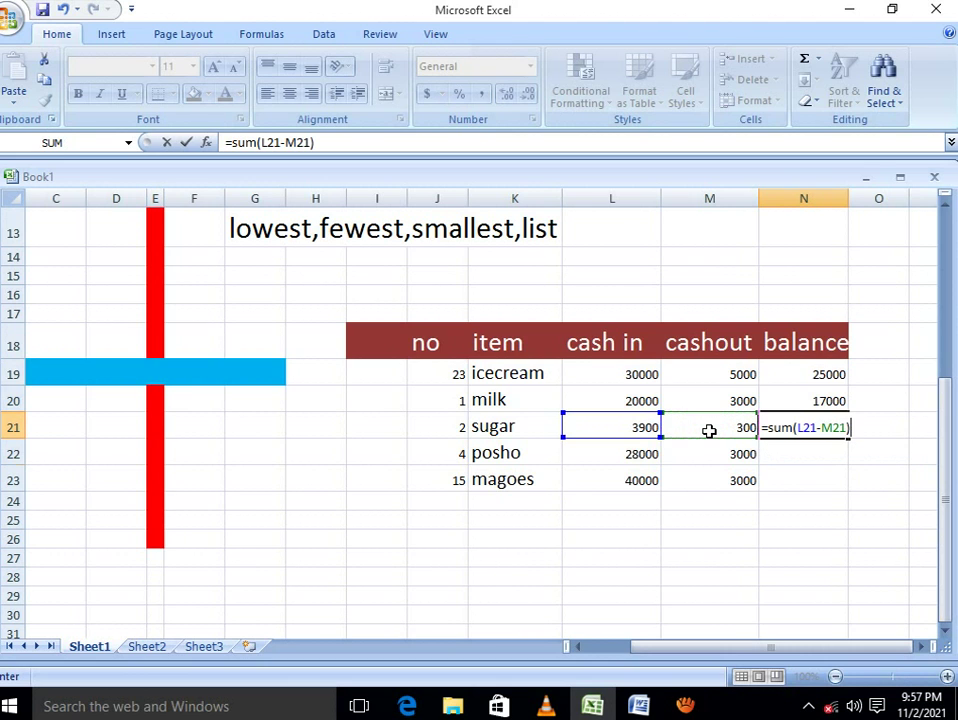
pyautogui.press('Return')
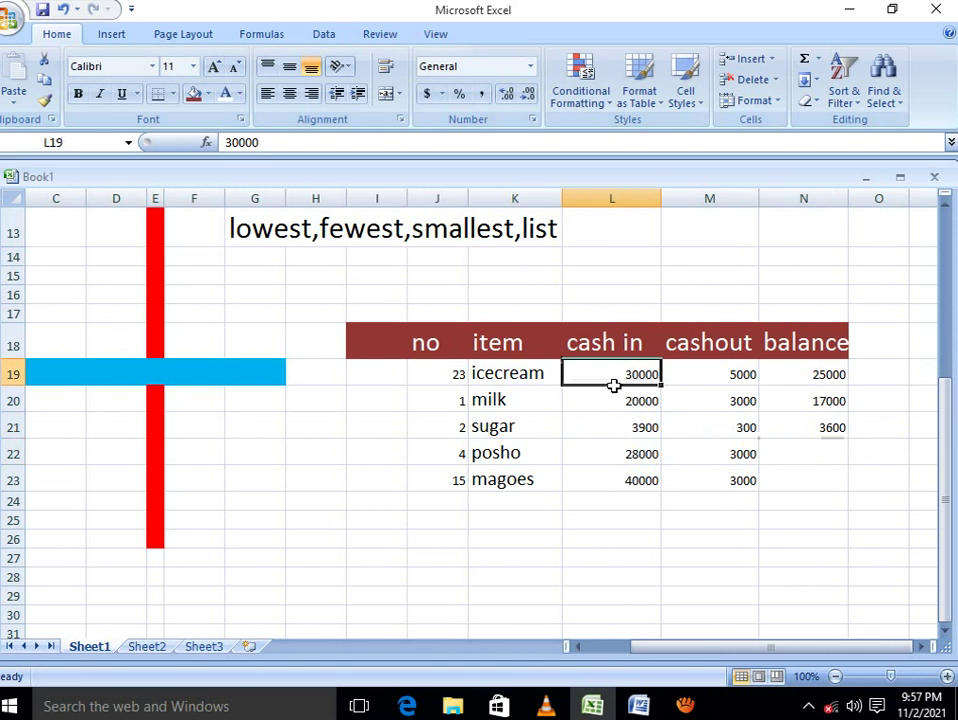
# Enlarge the cash in, cashout and balance figures in L19:N23 to size 14.
pyautogui.moveTo(616, 380); pyautogui.dragTo(822, 470)
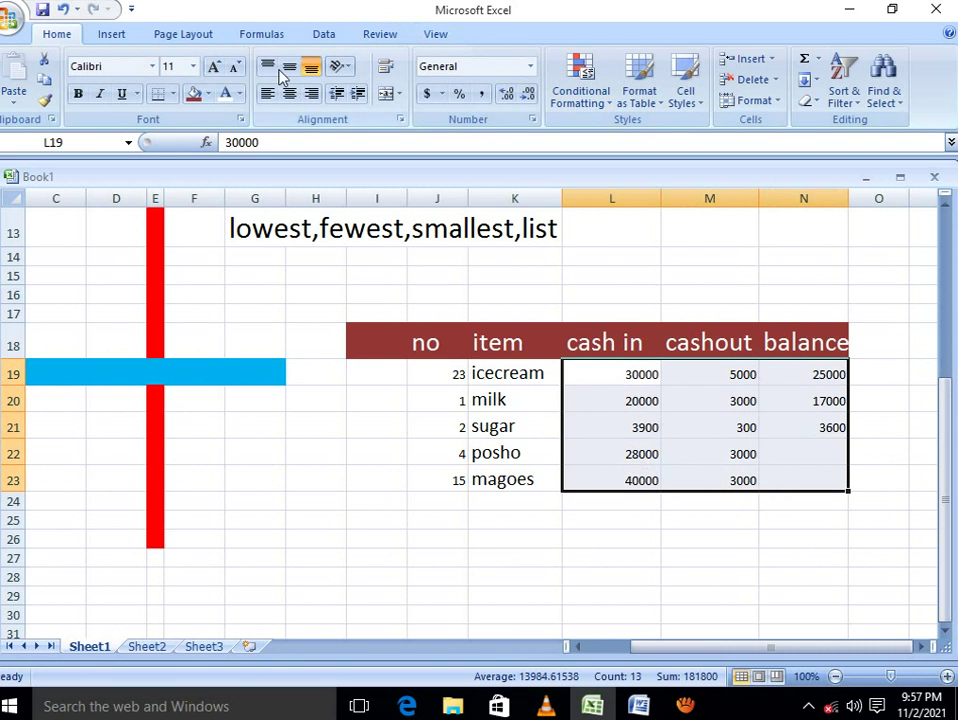
pyautogui.click(213, 67)
pyautogui.click(213, 67)
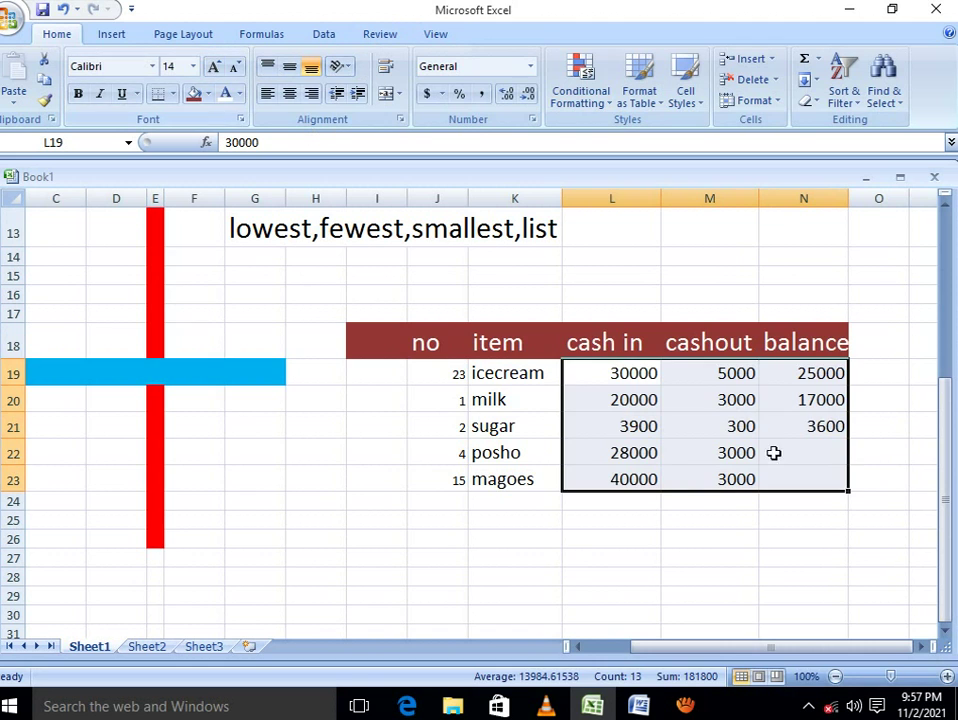
# Copy the balance formula from N21 down to N23 for posho and magoes.
pyautogui.click(840, 428)
pyautogui.moveTo(847, 438); pyautogui.dragTo(850, 490)
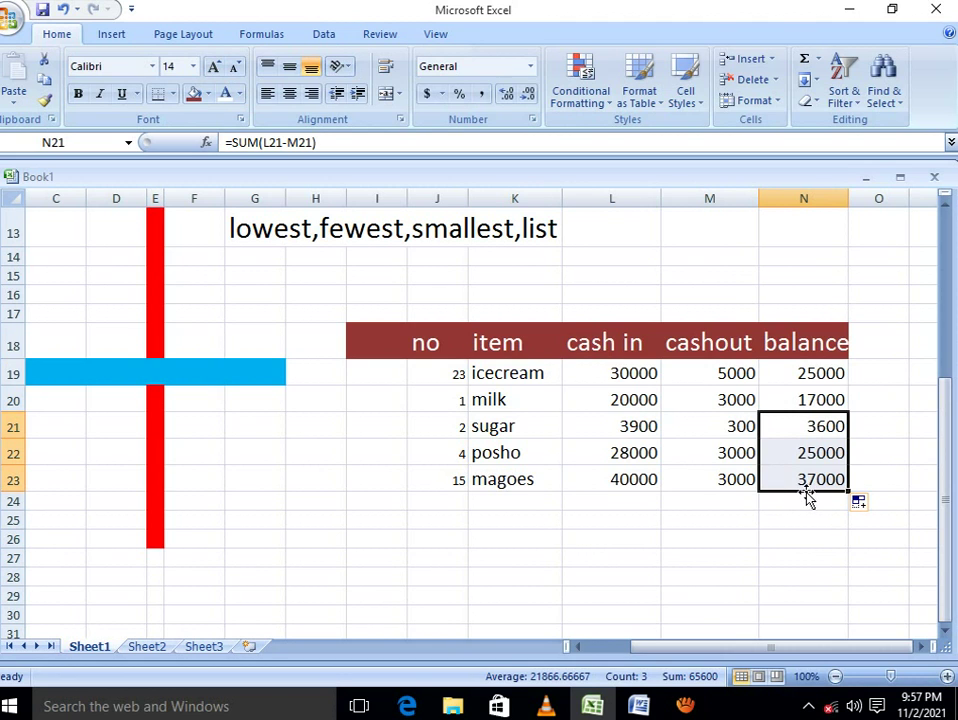
pyautogui.click(538, 520)
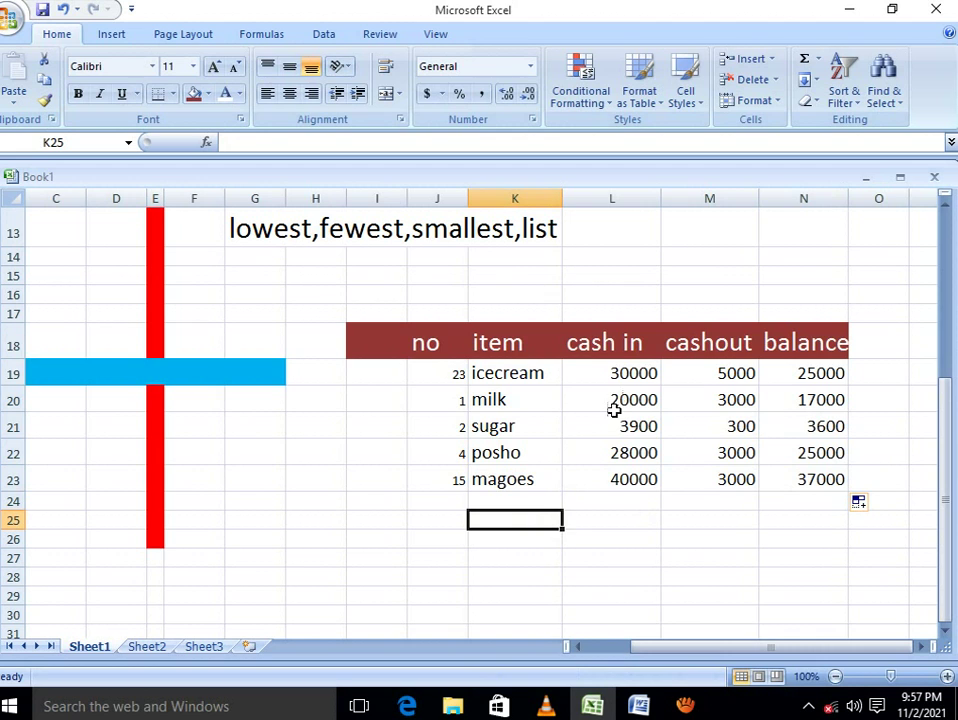
# Type the label 'lowest' in K25 and enlarge its font.
pyautogui.moveTo(618, 364); pyautogui.dragTo(635, 483)
pyautogui.click(484, 521)
pyautogui.write('lowes')
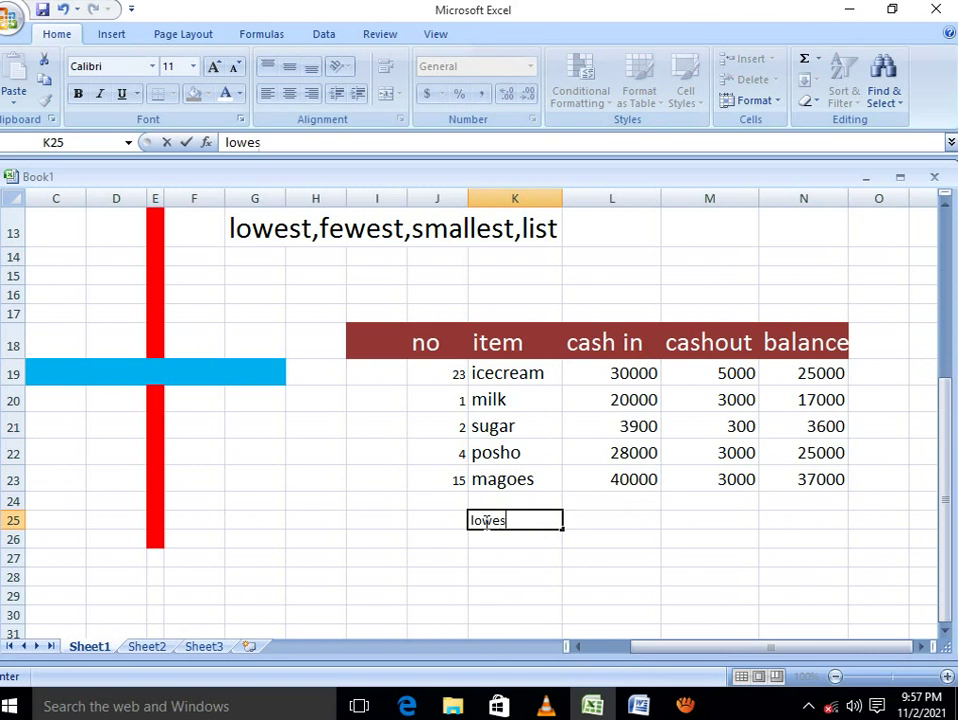
pyautogui.write('t')
pyautogui.hotkey('shift', 'Left')
pyautogui.hotkey('shift', 'Left')
pyautogui.hotkey('shift', 'Left')
pyautogui.hotkey('shift', 'Left')
pyautogui.hotkey('shift', 'Left')
pyautogui.hotkey('shift', 'Left')
pyautogui.click(214, 67)
pyautogui.click(214, 67)
pyautogui.click(214, 67)
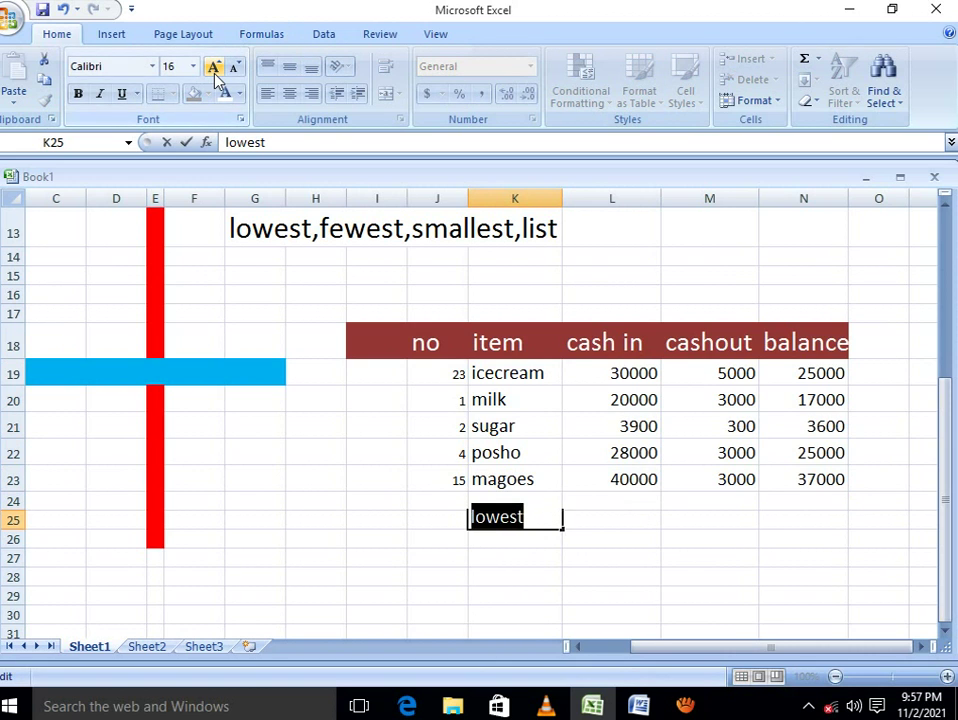
pyautogui.click(214, 67)
pyautogui.click(618, 515)
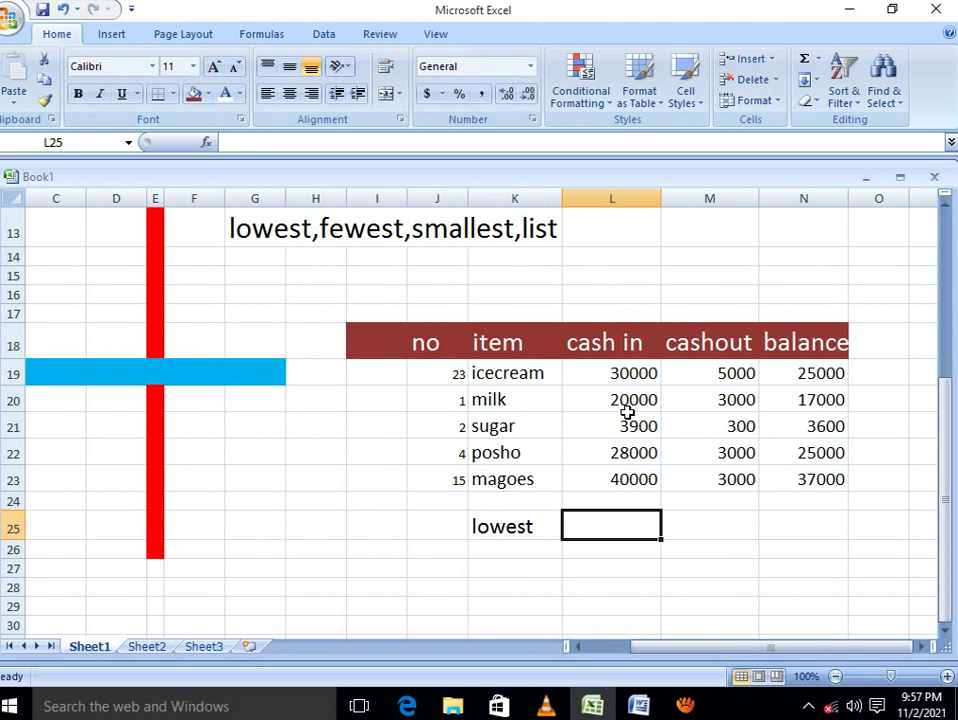
# Add row 24 for ropes with no 6, cash in 4000 and cashout 400.
pyautogui.click(486, 502)
pyautogui.write('r')
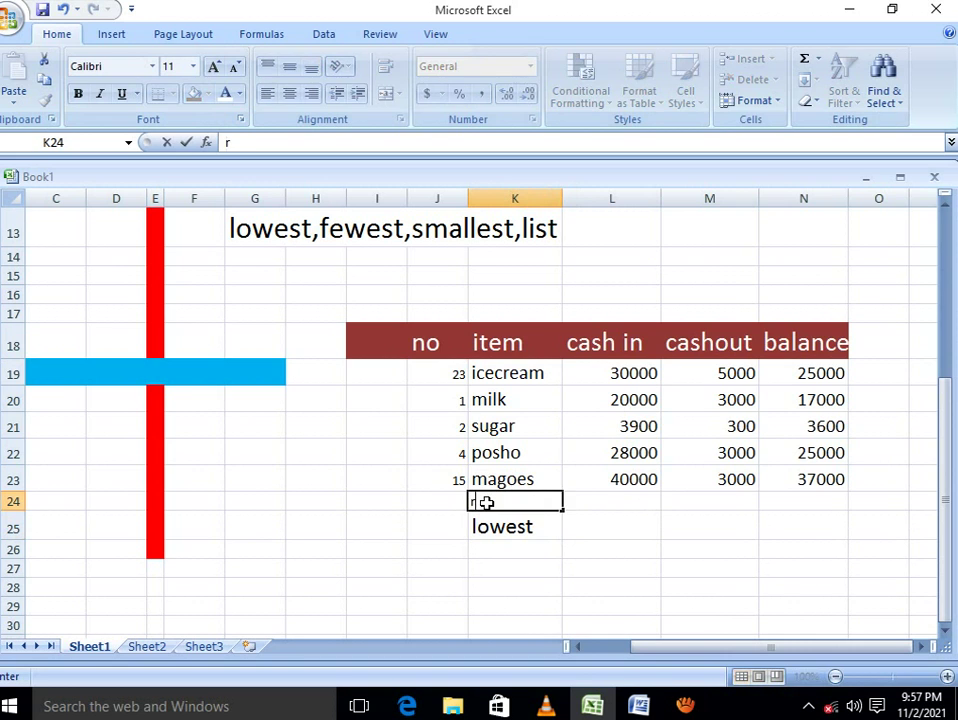
pyautogui.write('opes')
pyautogui.click(452, 503)
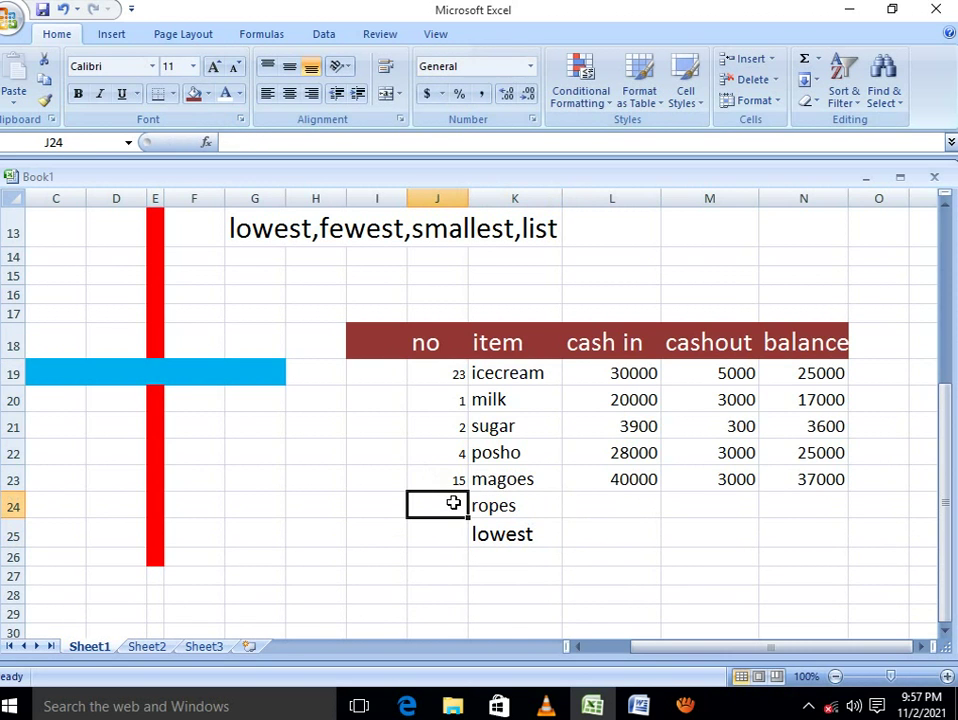
pyautogui.write('6')
pyautogui.click(636, 503)
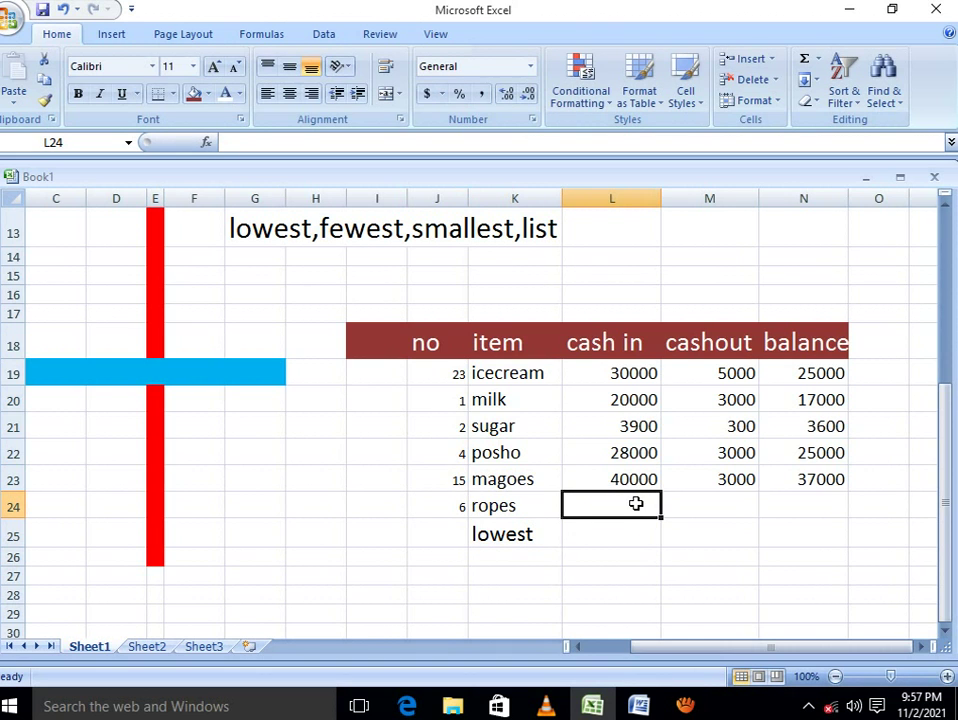
pyautogui.write('4000')
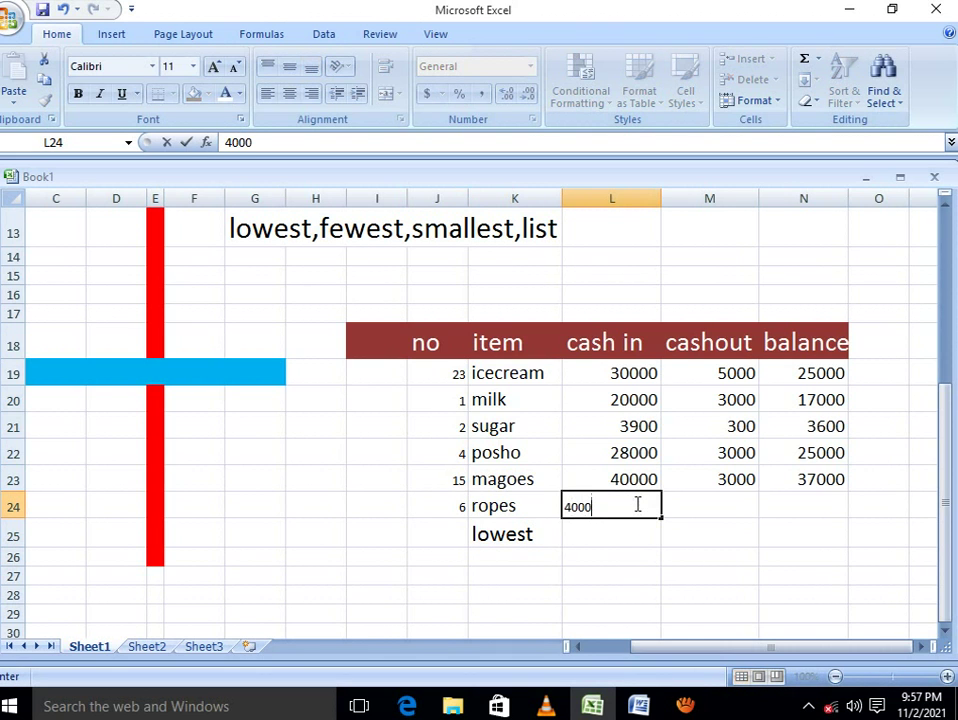
pyautogui.click(701, 507)
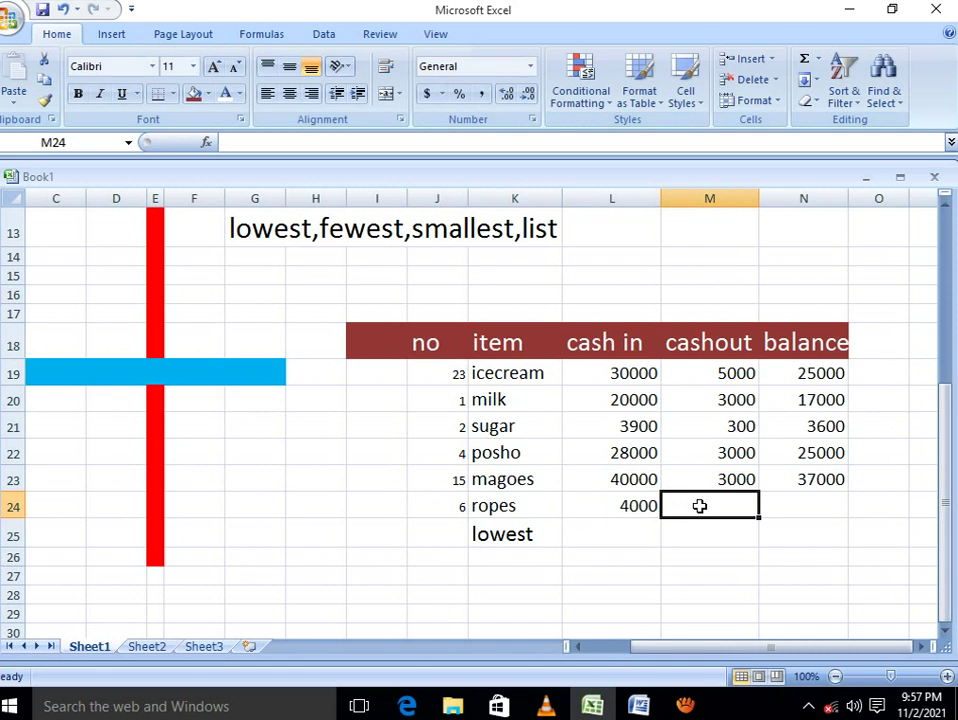
pyautogui.write('400')
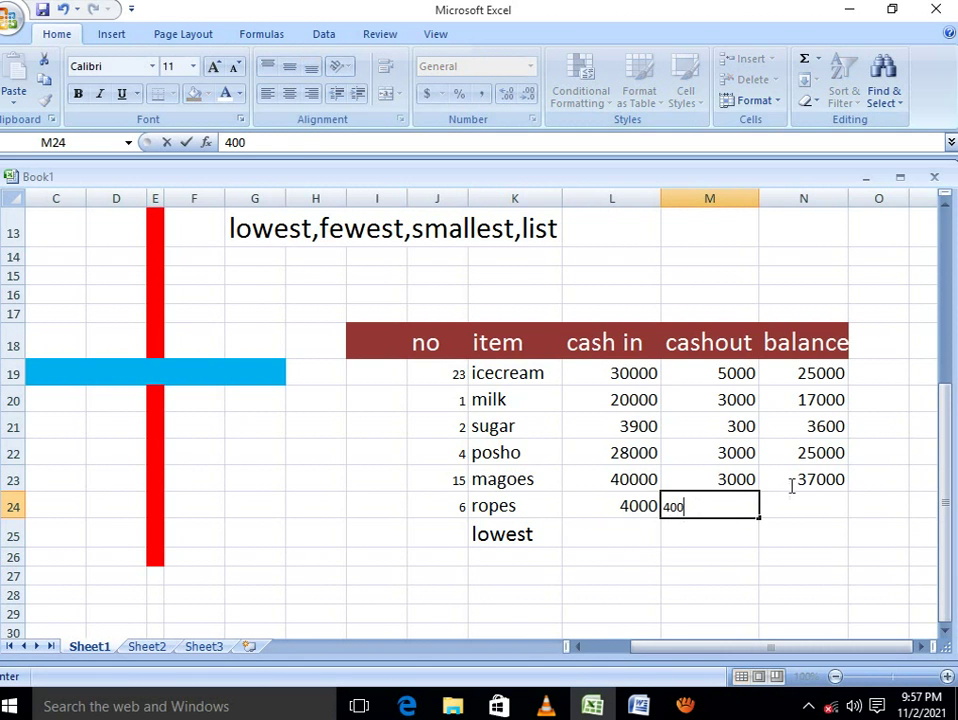
pyautogui.click(816, 501)
pyautogui.click(782, 478)
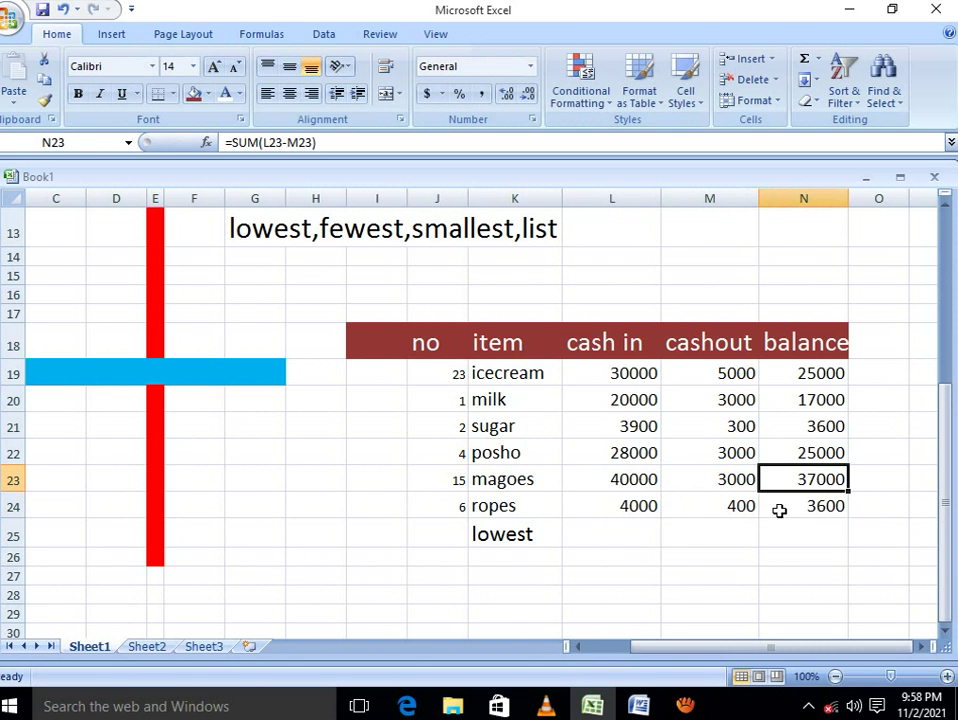
pyautogui.click(636, 535)
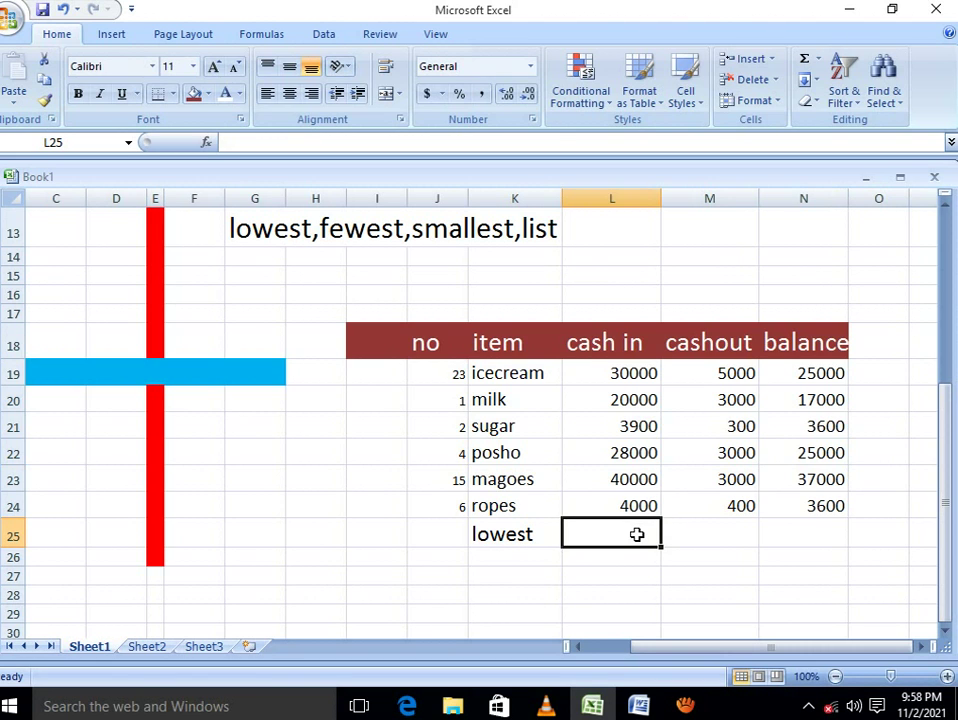
# Enter =MIN(L19:L24) in L25 to get the lowest cash in, 3900.
pyautogui.write('=m')
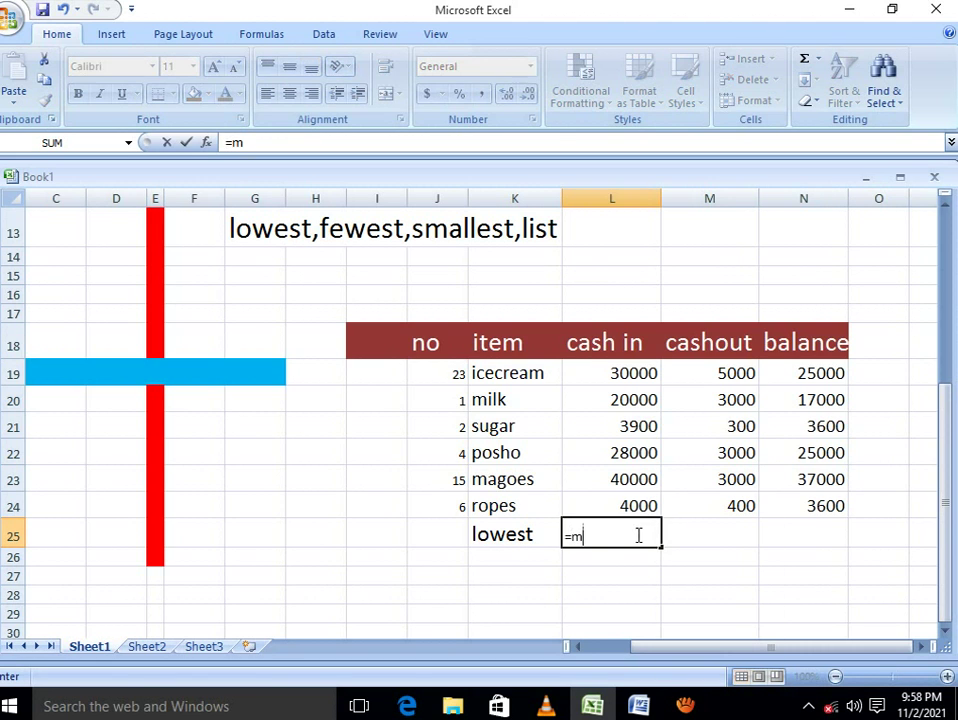
pyautogui.write('in')
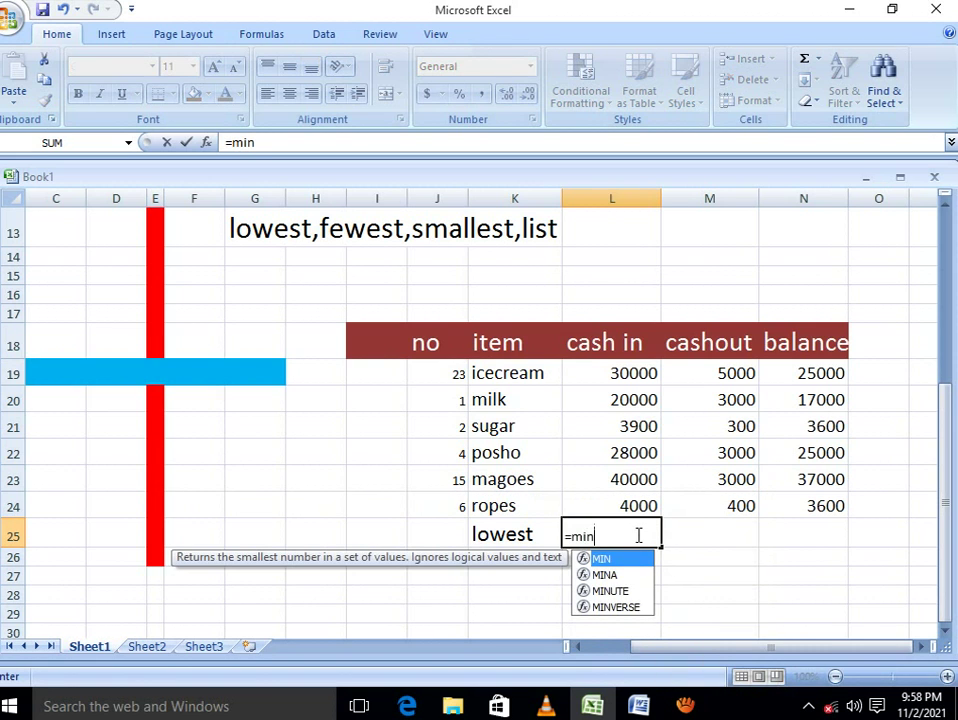
pyautogui.write('(')
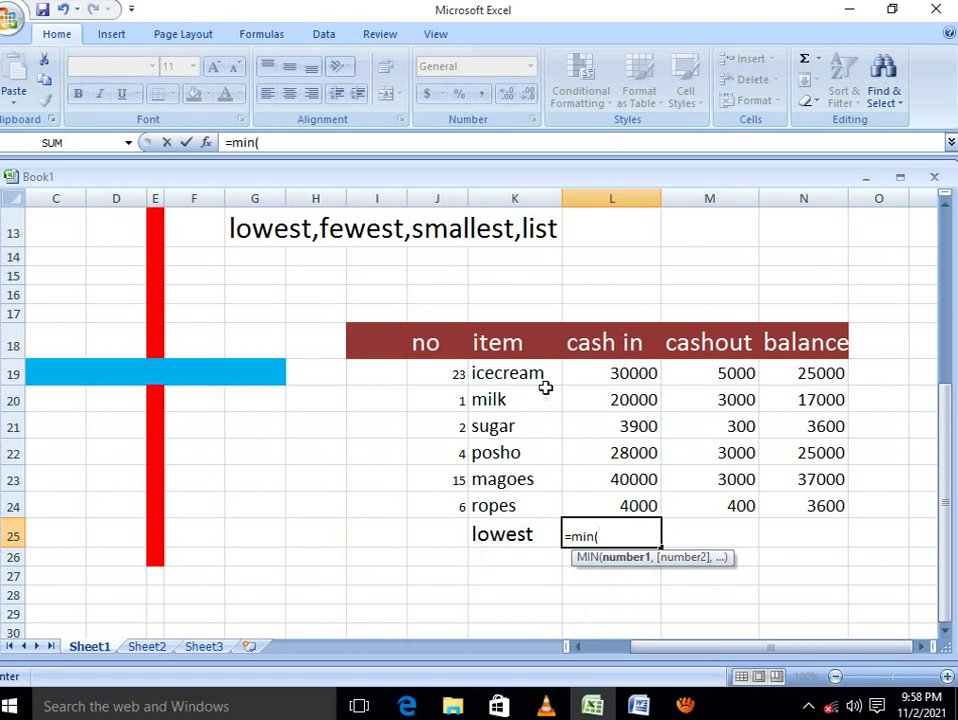
pyautogui.click(641, 374)
pyautogui.moveTo(641, 374); pyautogui.dragTo(660, 493)
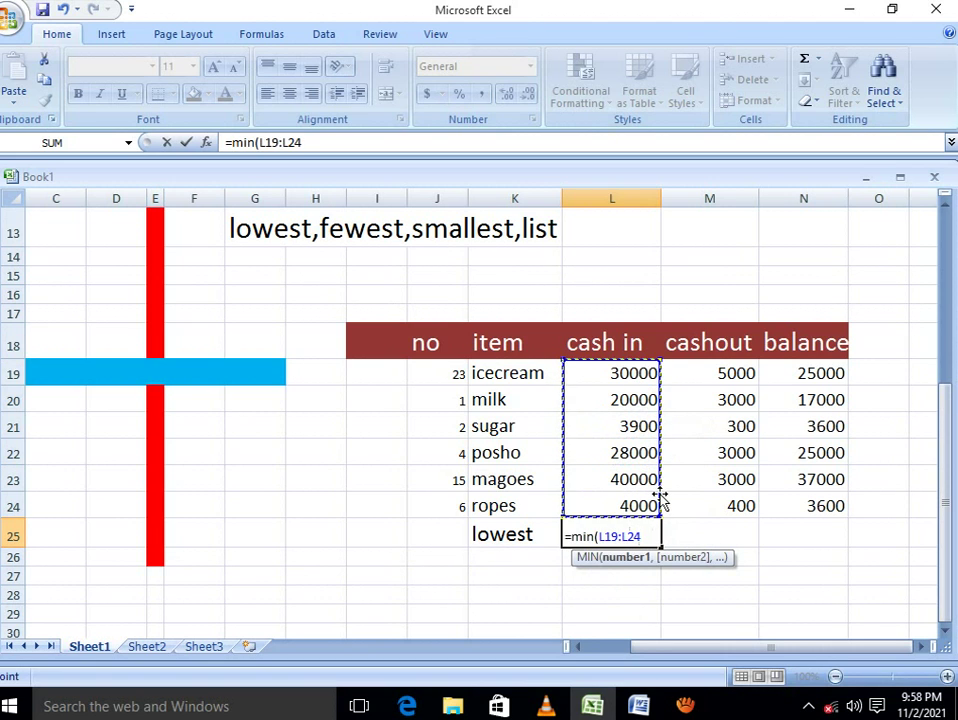
pyautogui.write(')')
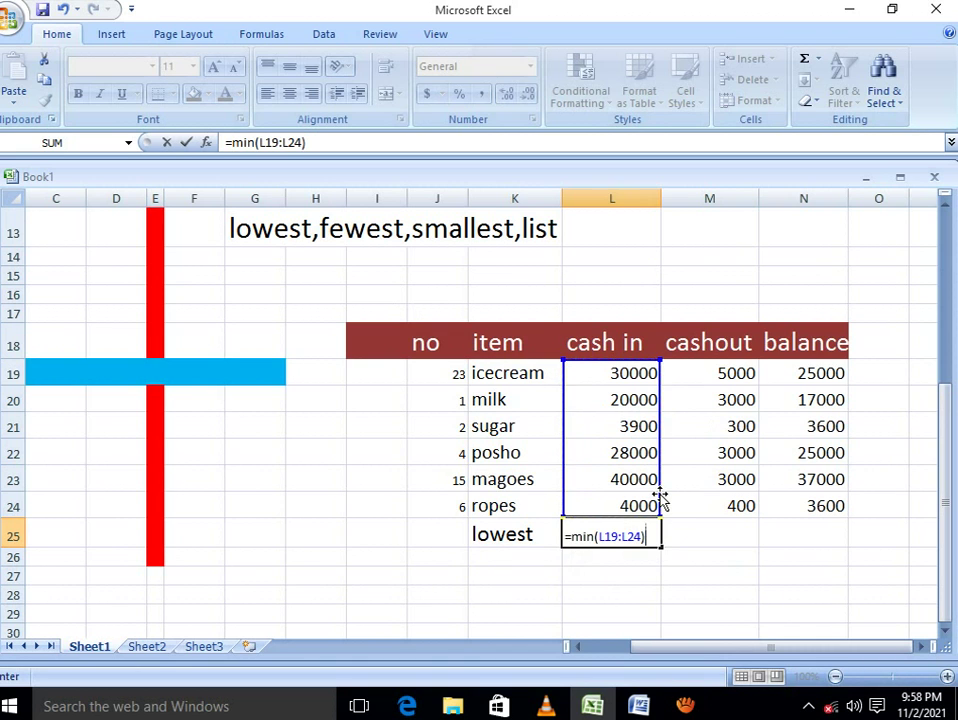
pyautogui.press('Return')
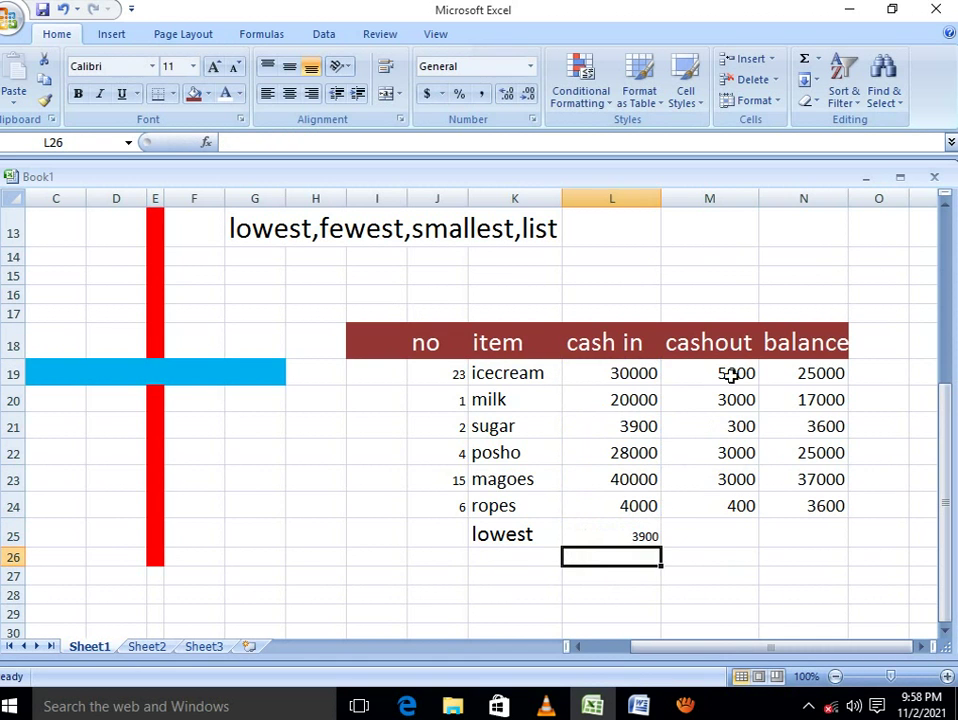
# Enter =MIN(M19:M24) in M25 for the lowest cashout, 300.
pyautogui.moveTo(731, 374)
pyautogui.mouseDown()
pyautogui.moveTo(738, 414)
pyautogui.moveTo(741, 392)
pyautogui.mouseUp()
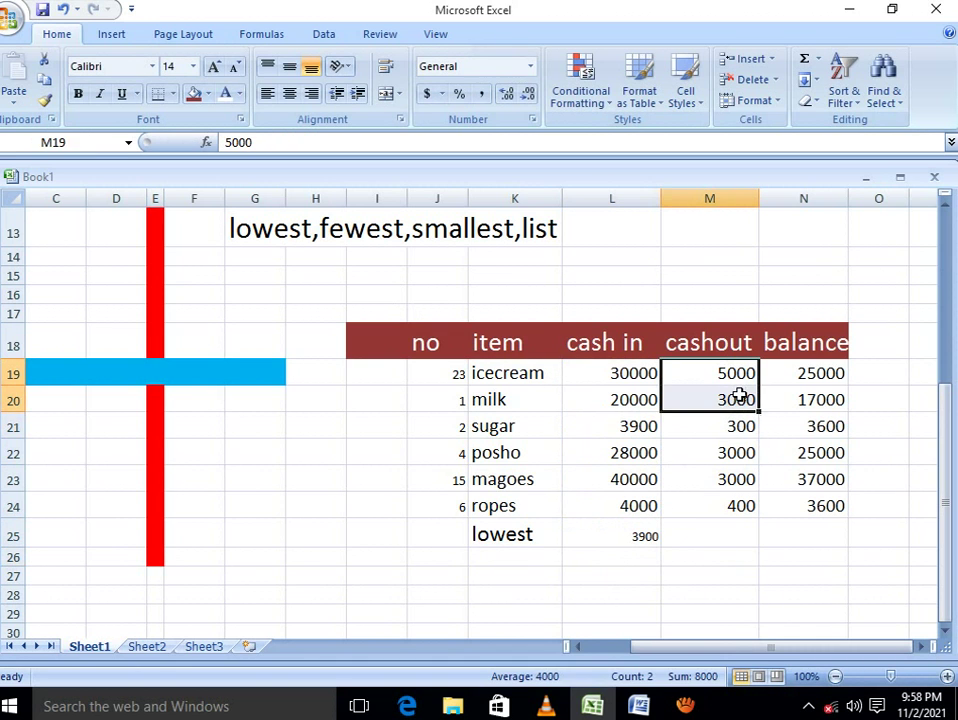
pyautogui.click(723, 537)
pyautogui.write('=')
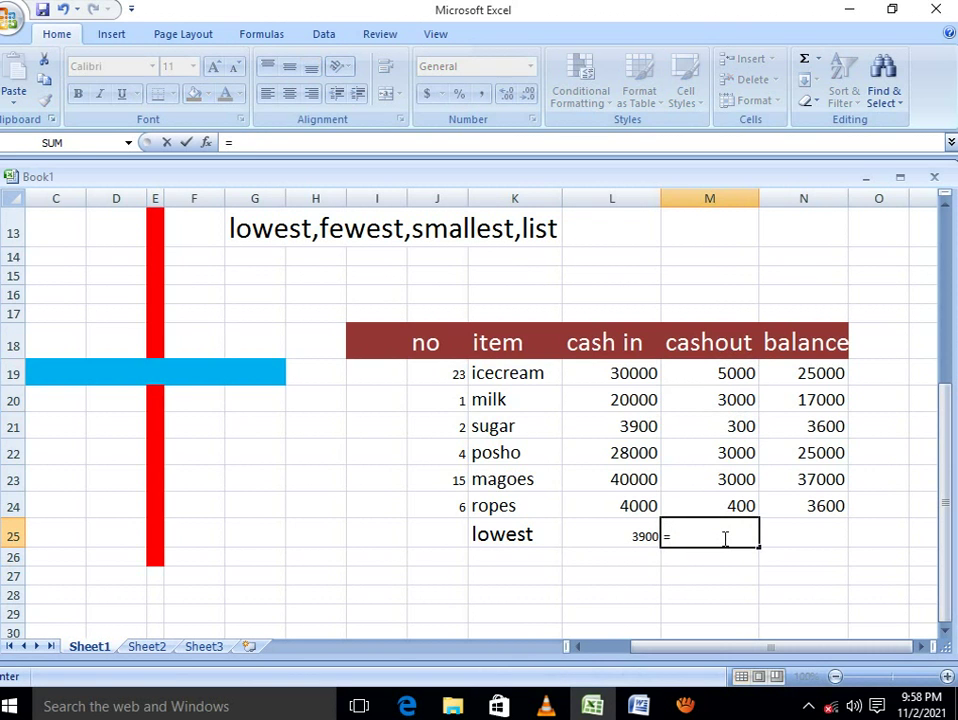
pyautogui.write('min')
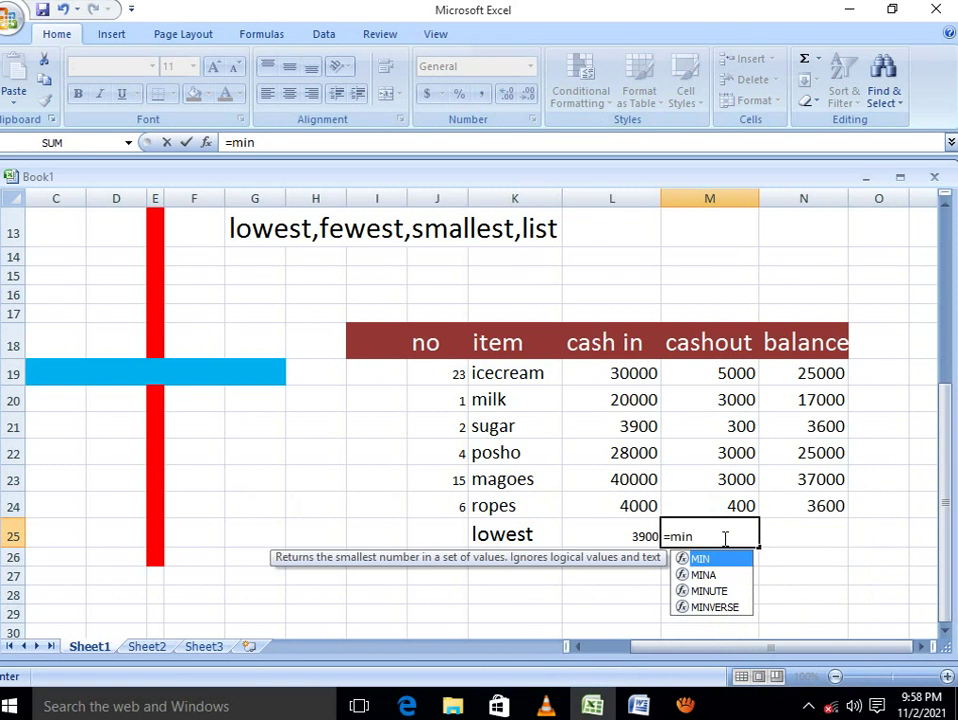
pyautogui.write('(')
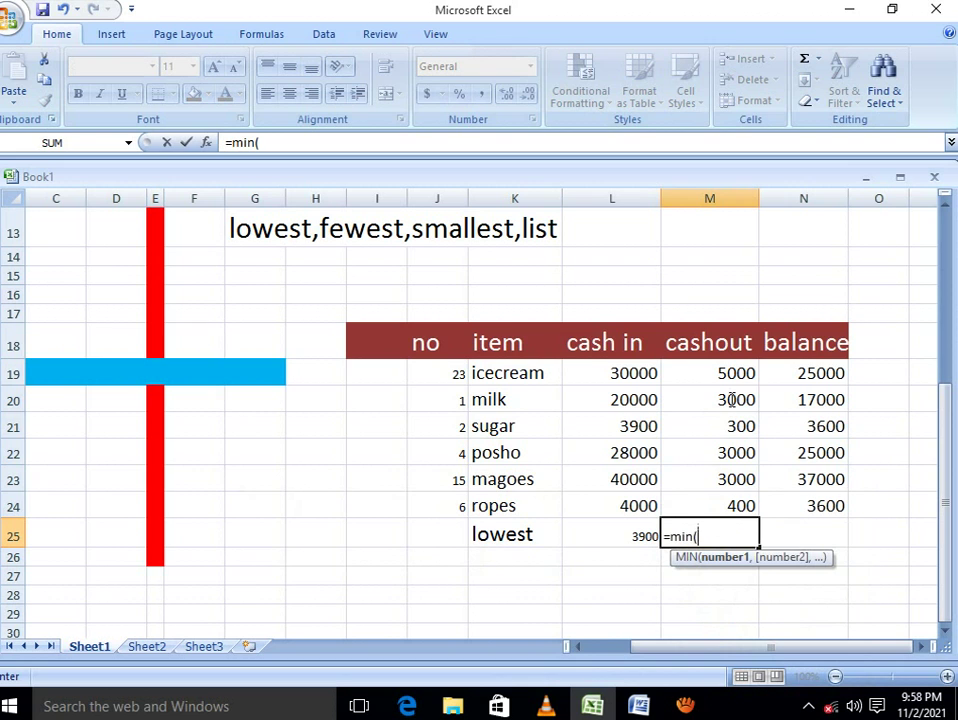
pyautogui.moveTo(729, 376); pyautogui.dragTo(745, 503)
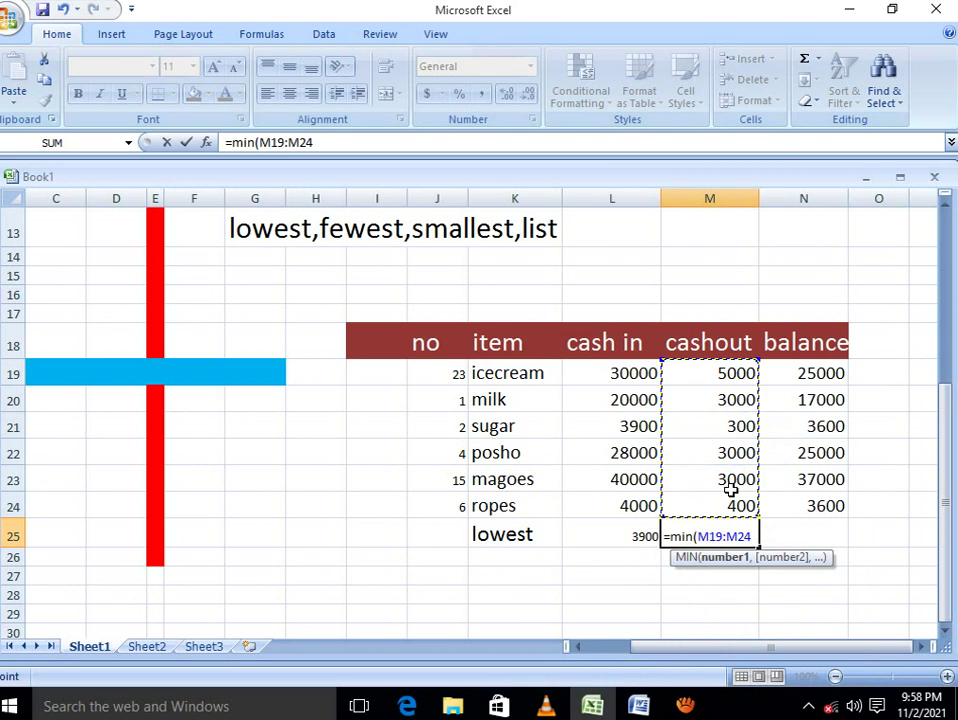
pyautogui.write(')')
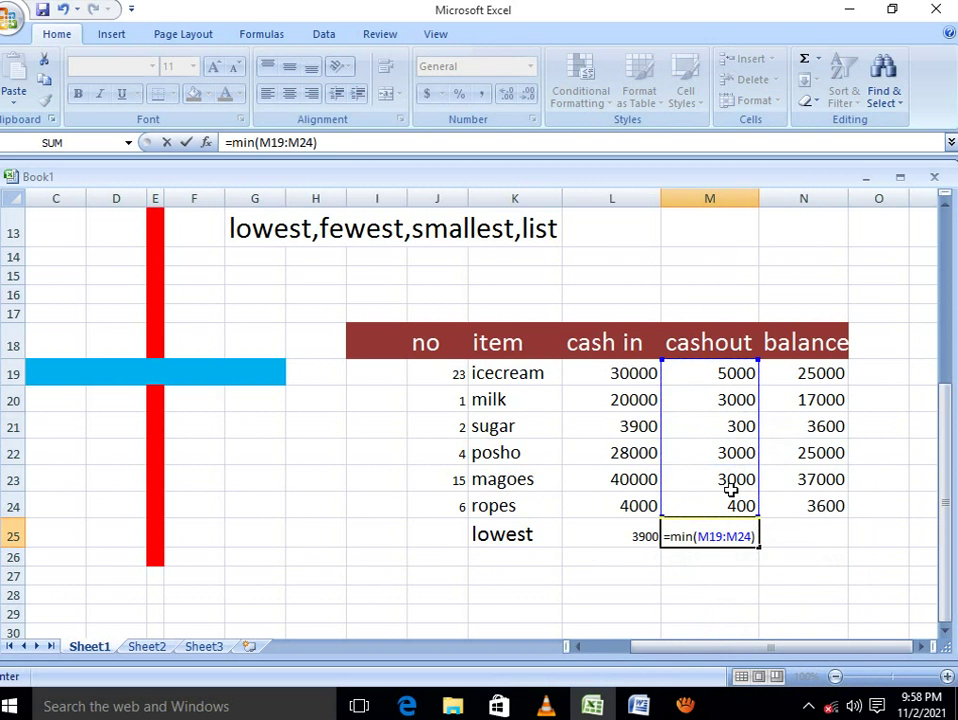
pyautogui.press('Return')
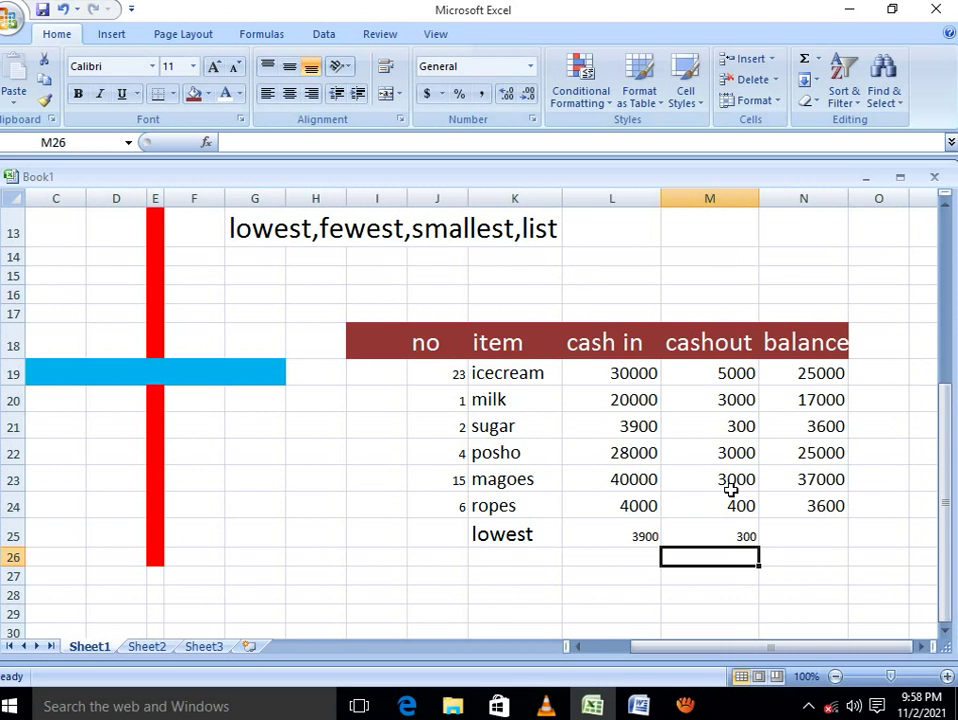
# Enter =MIN(N19:N24) in N25 for the lowest balance, 3600.
pyautogui.click(814, 528)
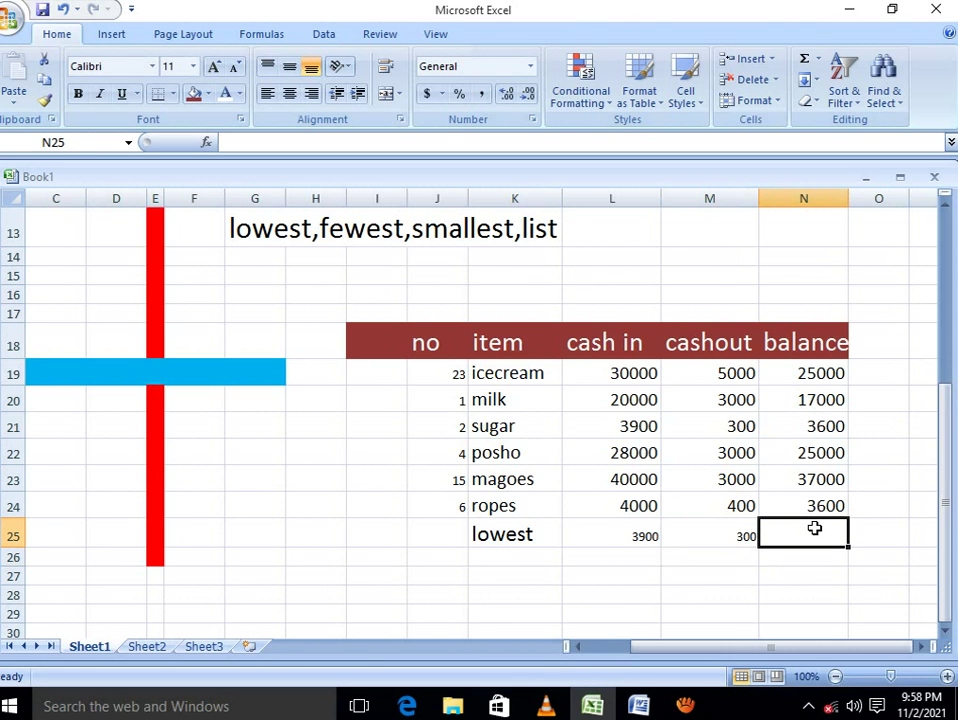
pyautogui.write('=m')
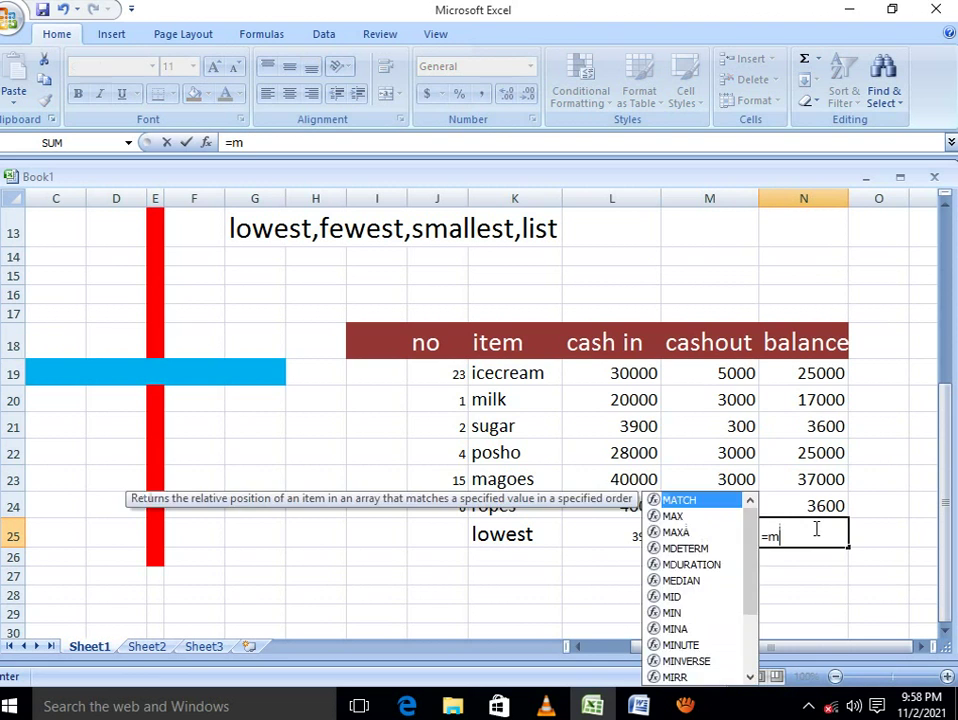
pyautogui.write('in')
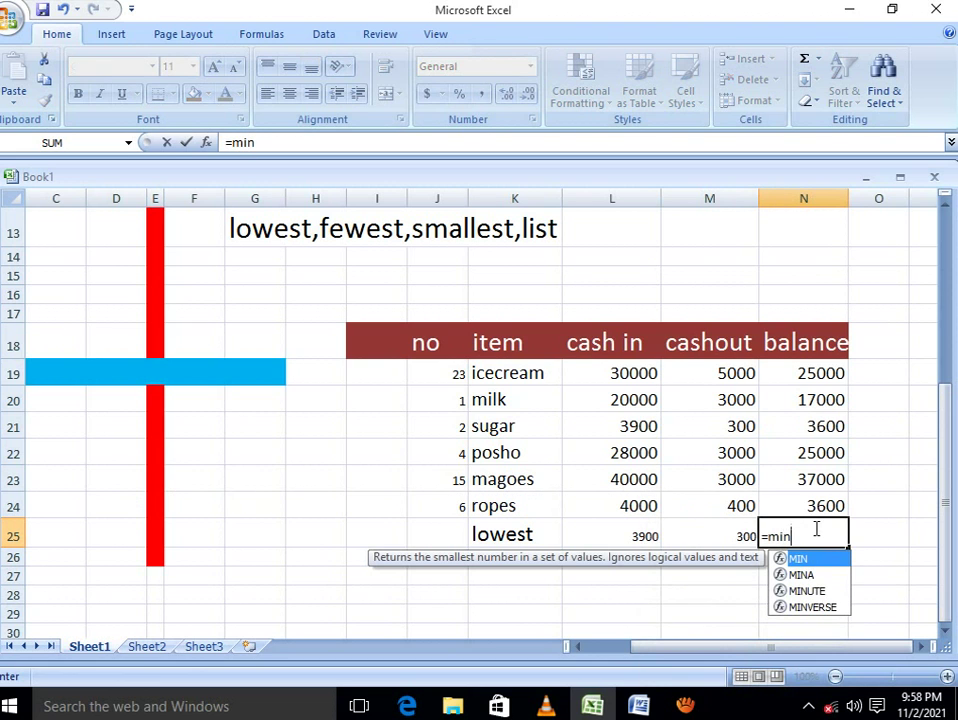
pyautogui.write('(')
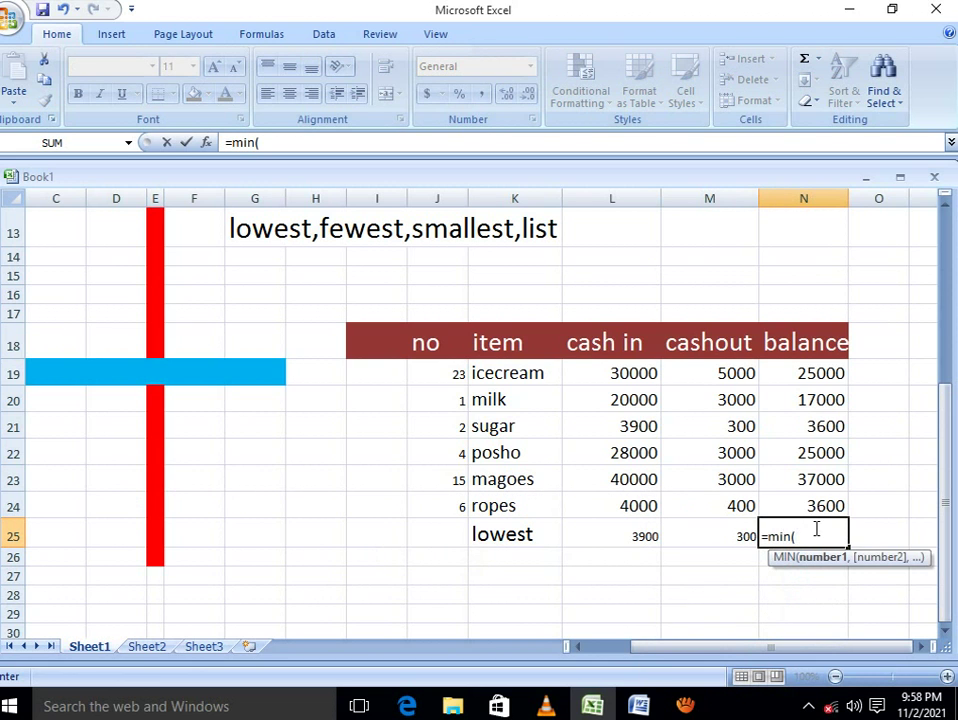
pyautogui.moveTo(827, 372); pyautogui.dragTo(835, 502)
pyautogui.write(')')
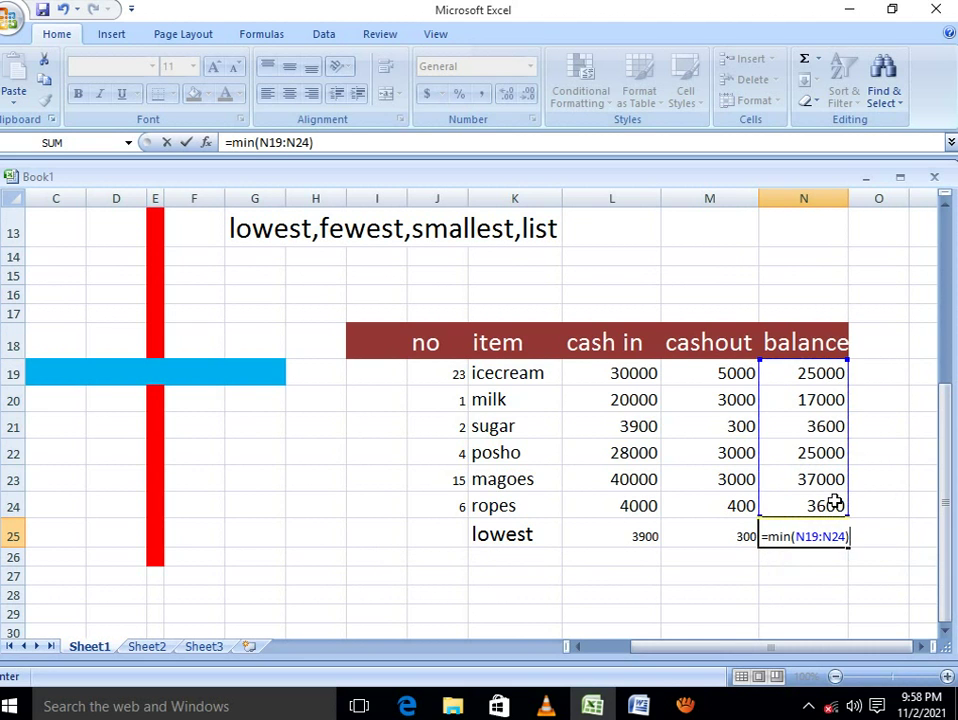
pyautogui.press('Return')
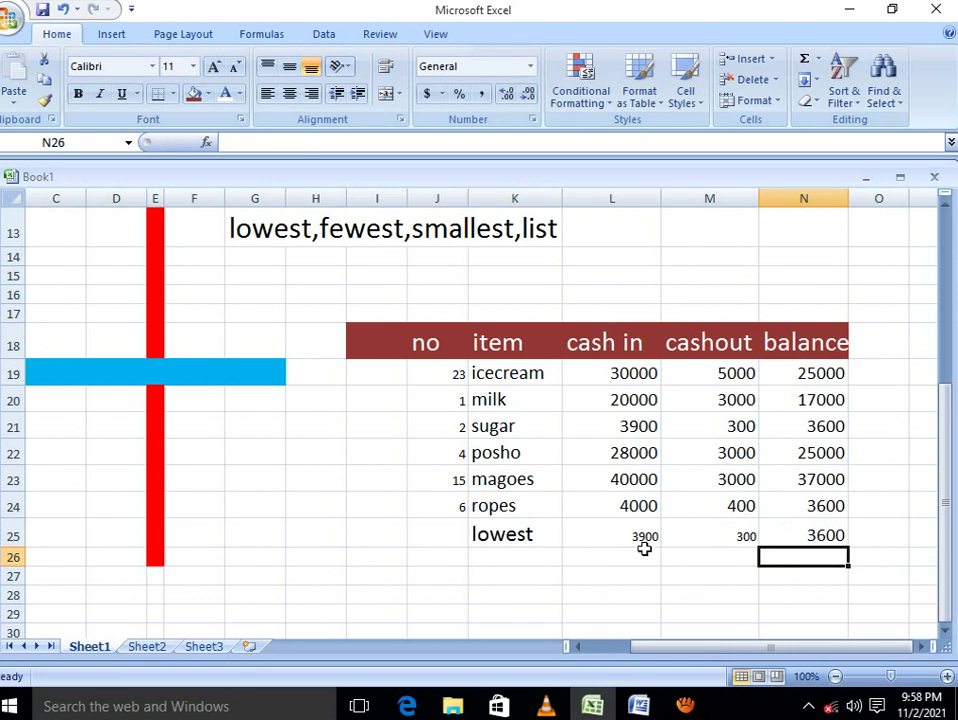
# Increase the font size of the lowest cash in and cashout results twice.
pyautogui.moveTo(637, 530); pyautogui.dragTo(718, 528)
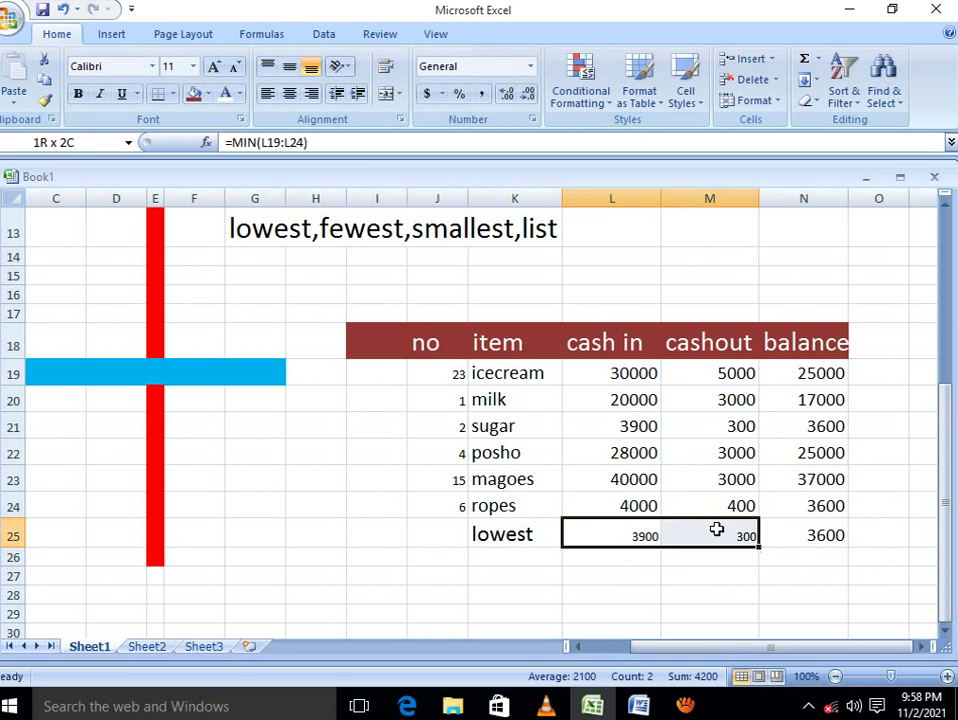
pyautogui.click(213, 67)
pyautogui.click(213, 67)
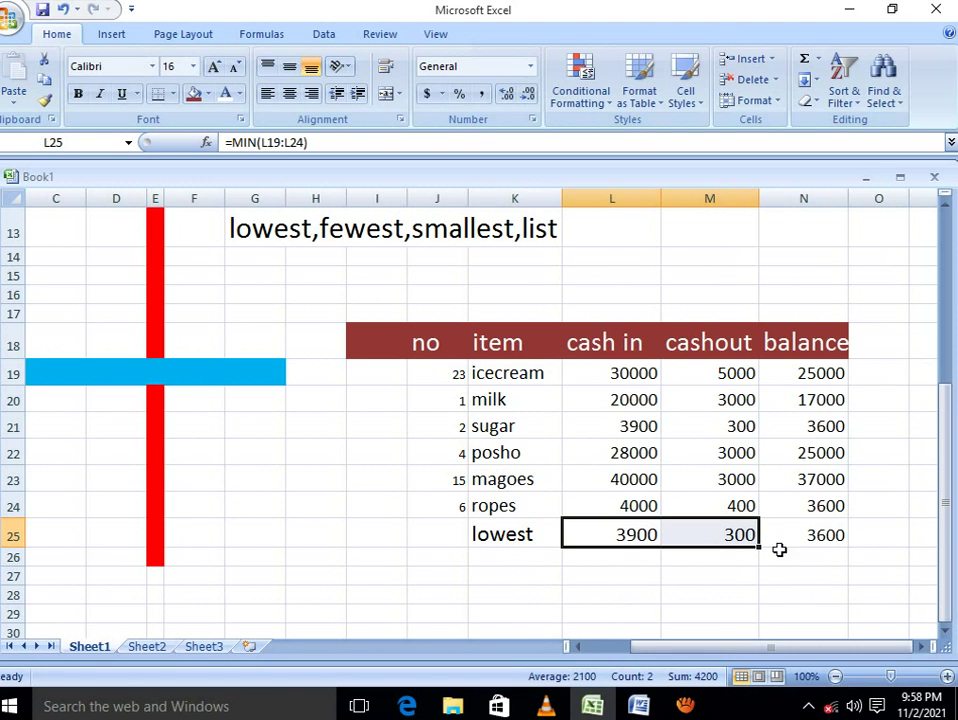
pyautogui.click(826, 540)
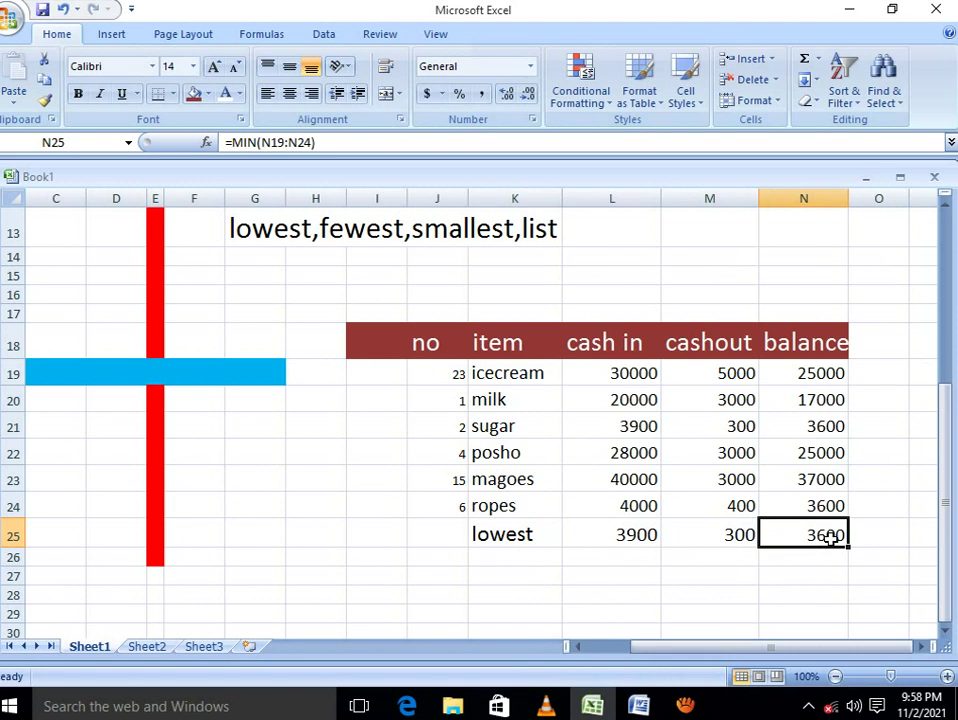
# Type the sample syntax =min(...................) into L13 and select its text.
pyautogui.click(578, 231)
pyautogui.write('=')
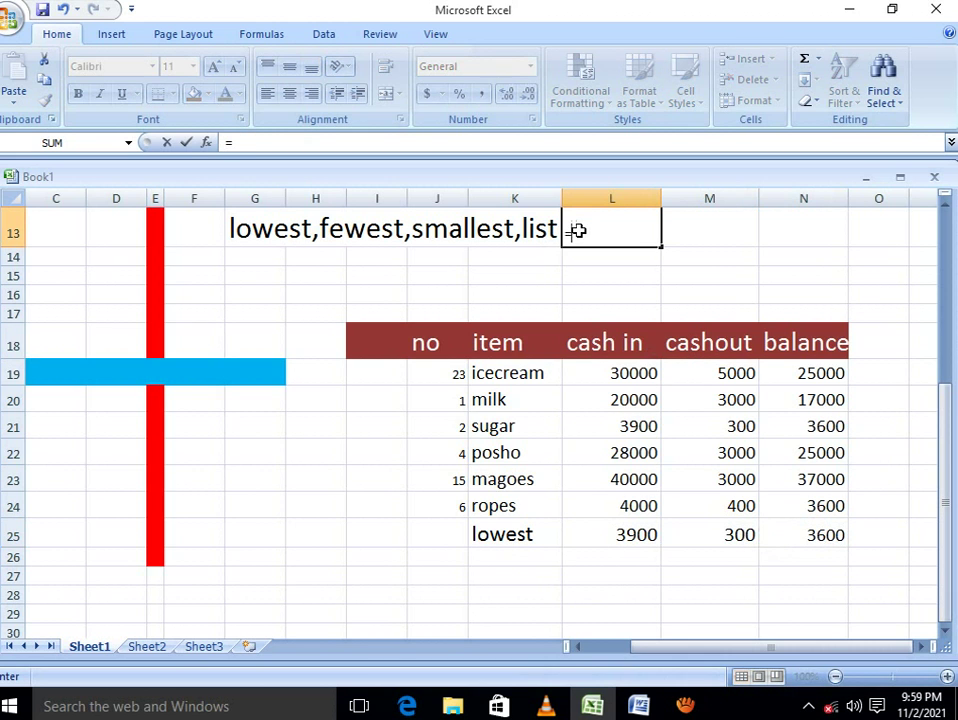
pyautogui.write('min')
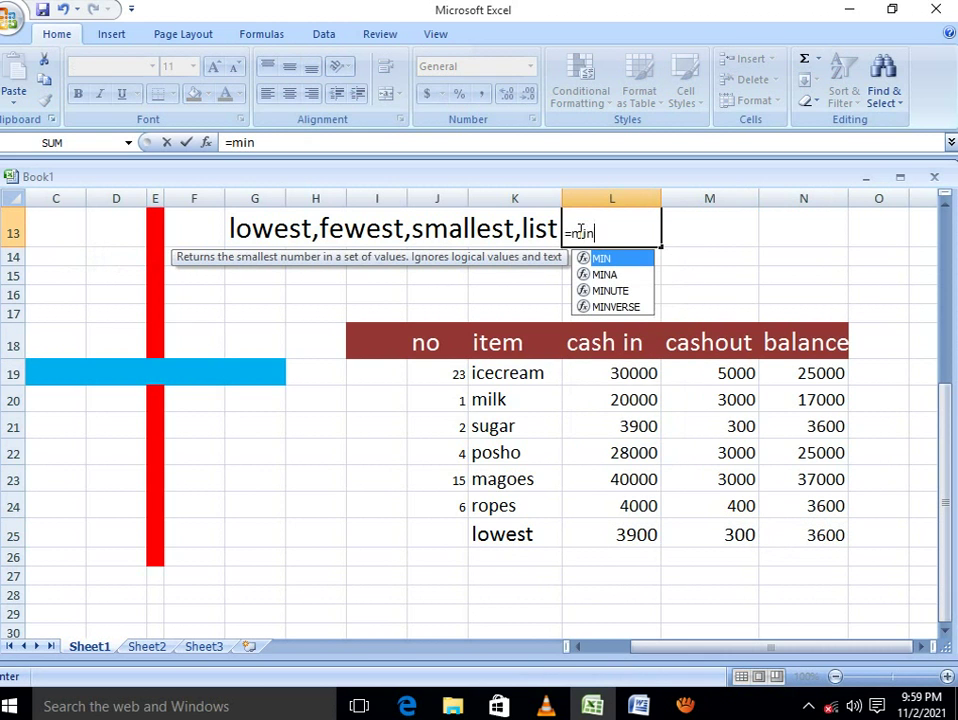
pyautogui.write('(')
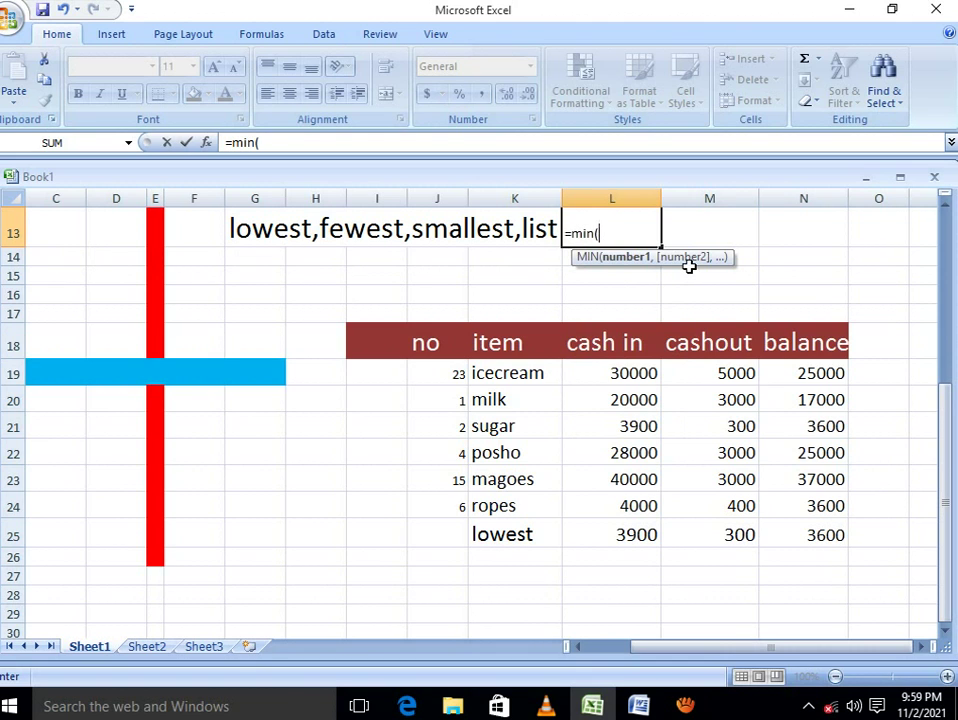
pyautogui.write('...................)')
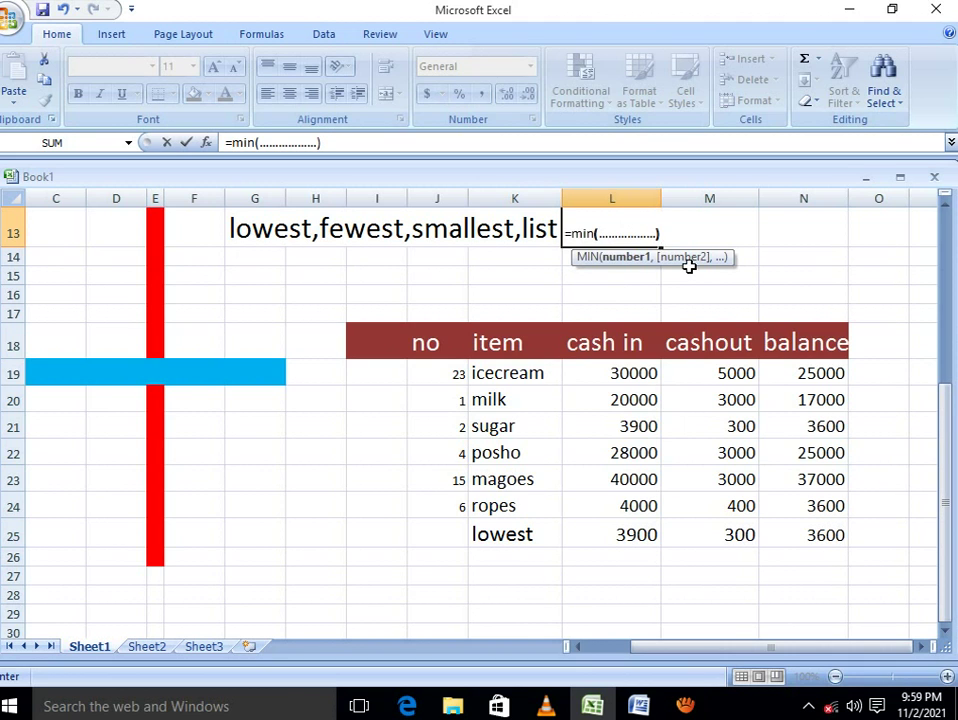
pyautogui.moveTo(665, 233); pyautogui.dragTo(564, 233)
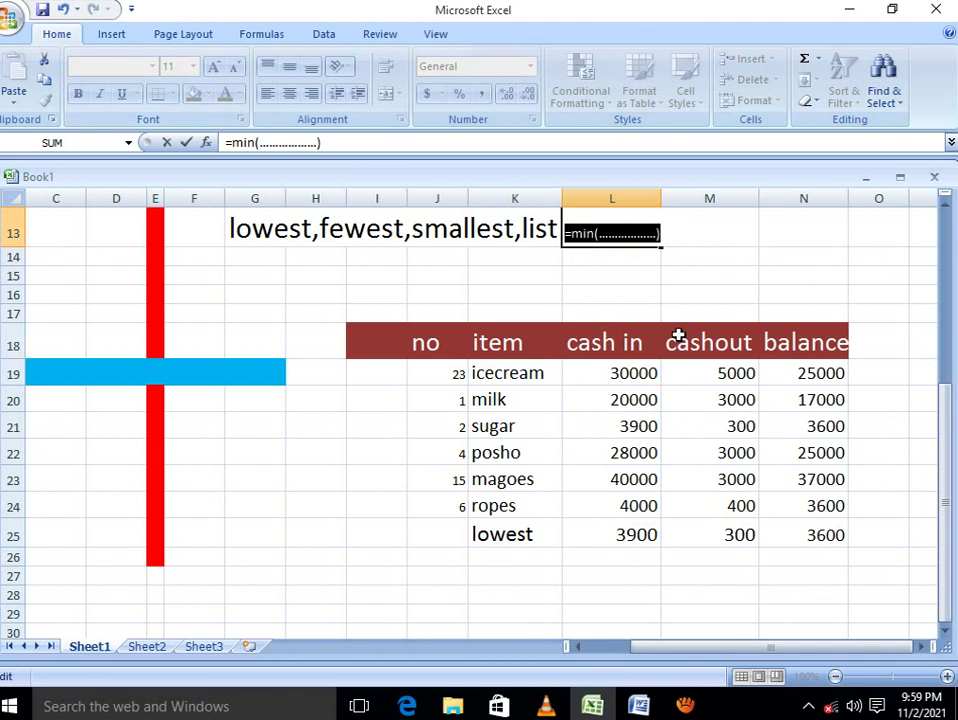